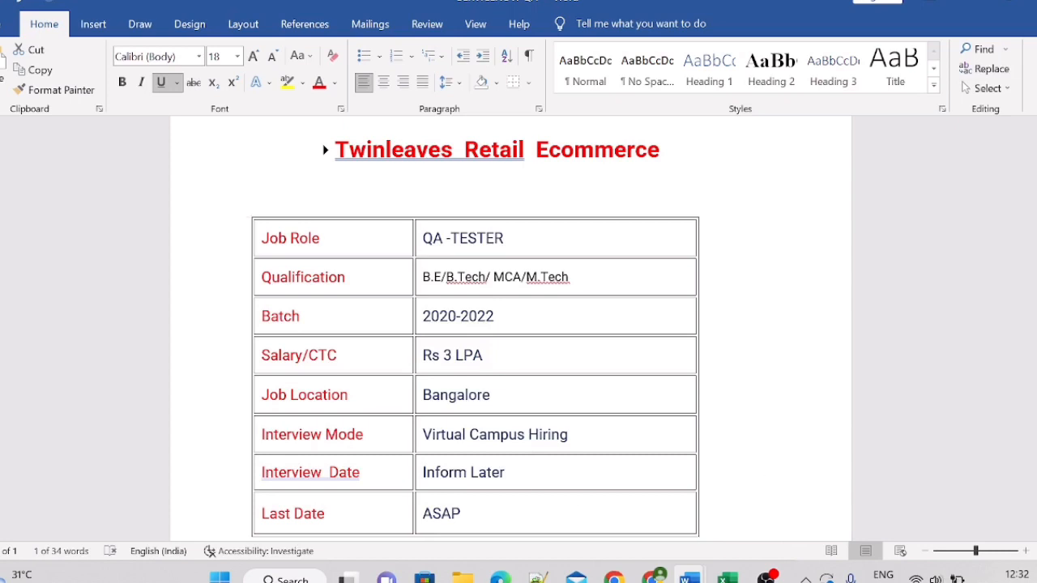
# Step: Scroll to the Apply Link below the job table in Word and follow it to the careers page
pyautogui.scroll(-2, 475, 324)
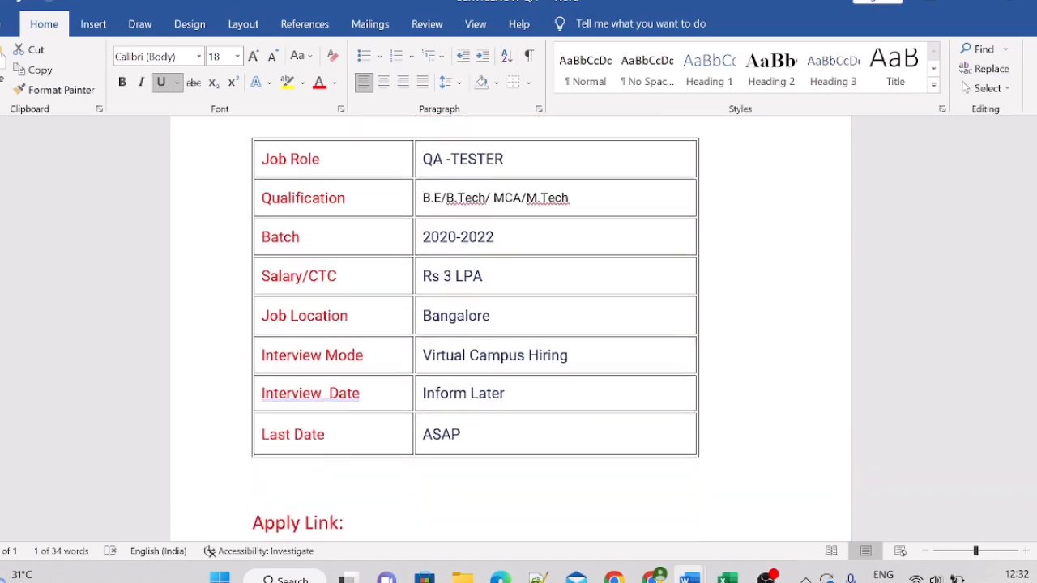
pyautogui.scroll(-2, 475, 324)
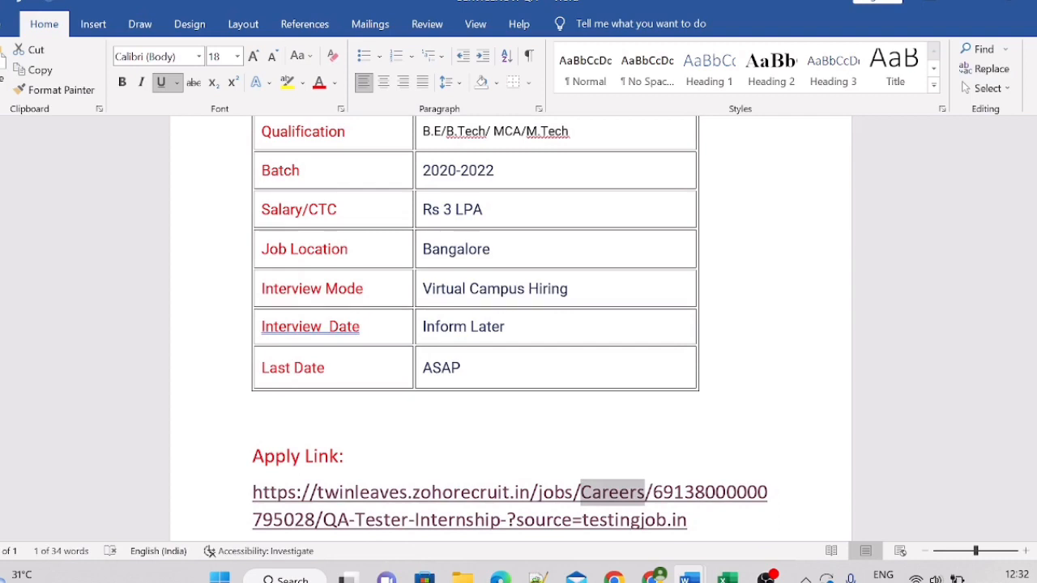
pyautogui.click(688, 520)
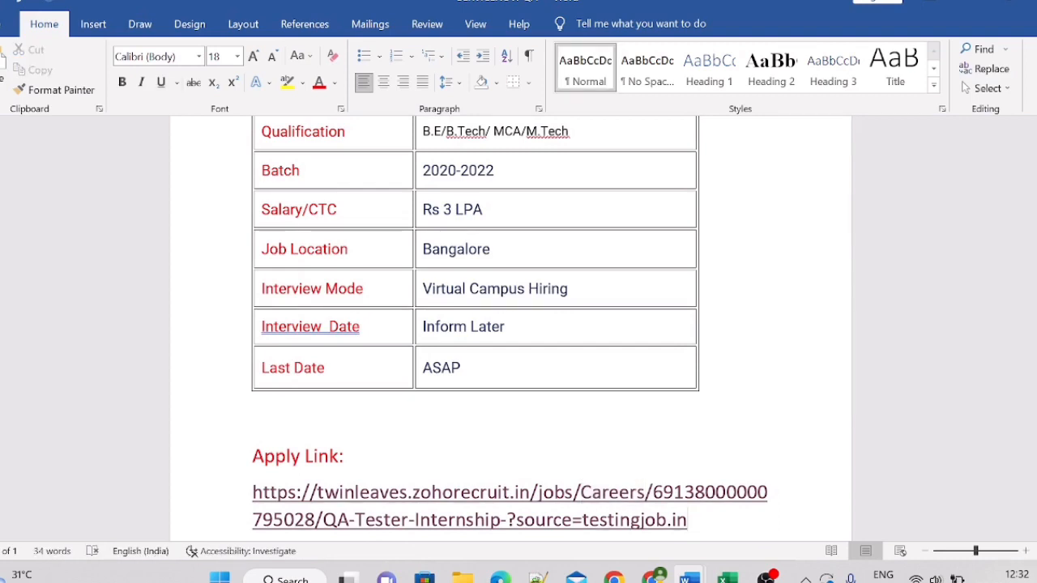
pyautogui.scroll(-2, 510, 324)
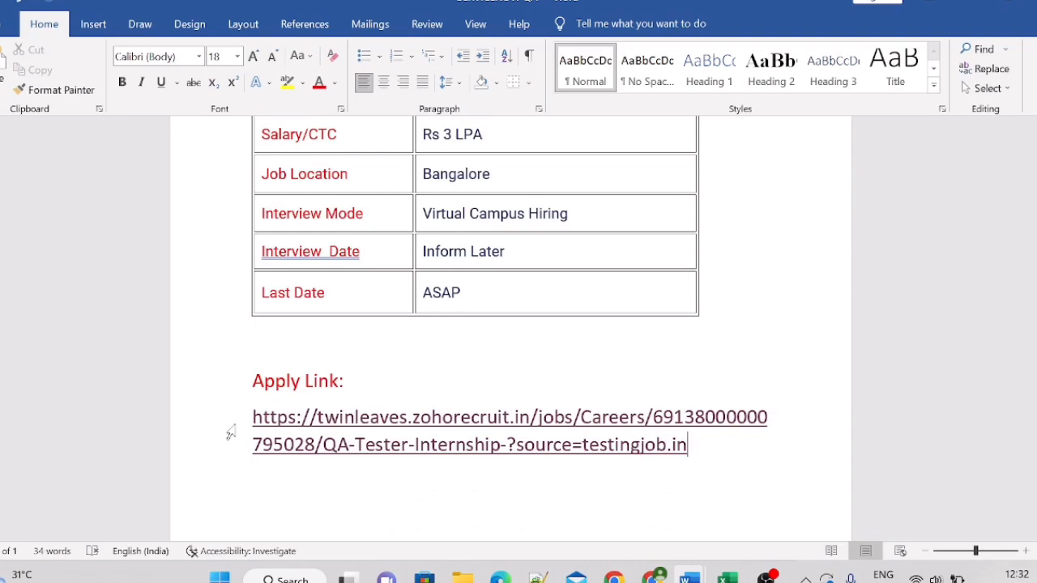
pyautogui.doubleClick(246, 439)
pyautogui.click(263, 491)
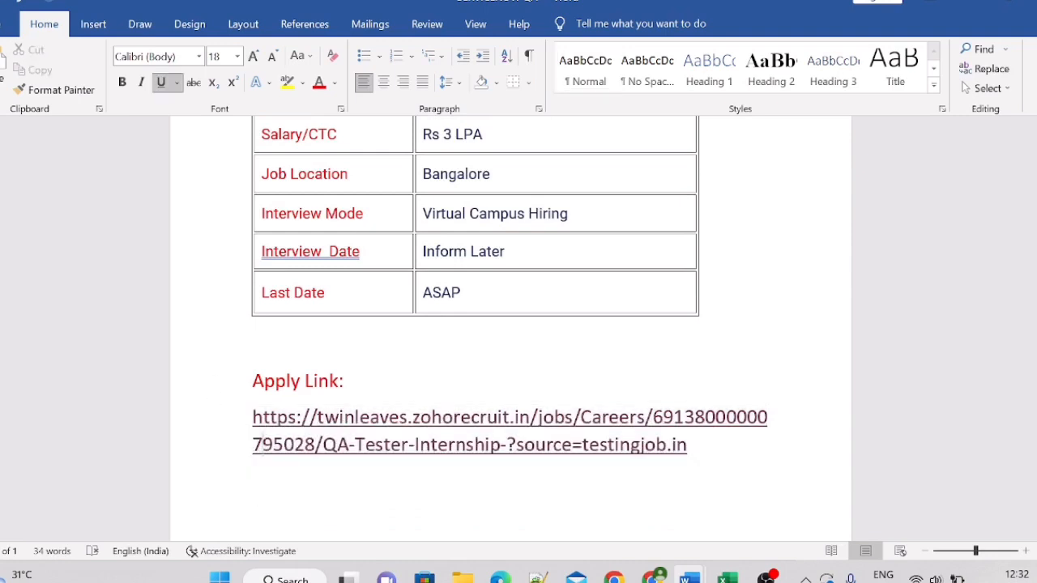
pyautogui.keyDown('ctrl'); pyautogui.click(469, 444); pyautogui.keyUp('ctrl')
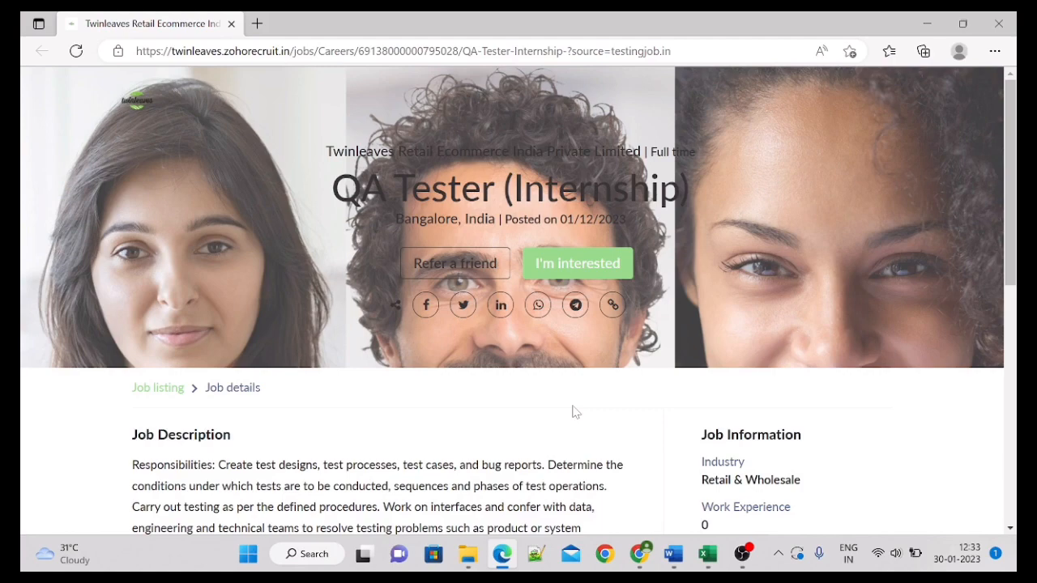
# Step: Read through the QA Tester (Internship) description and choose I'm interested to start applying
pyautogui.moveTo(1011, 166); pyautogui.dragTo(1012, 411)
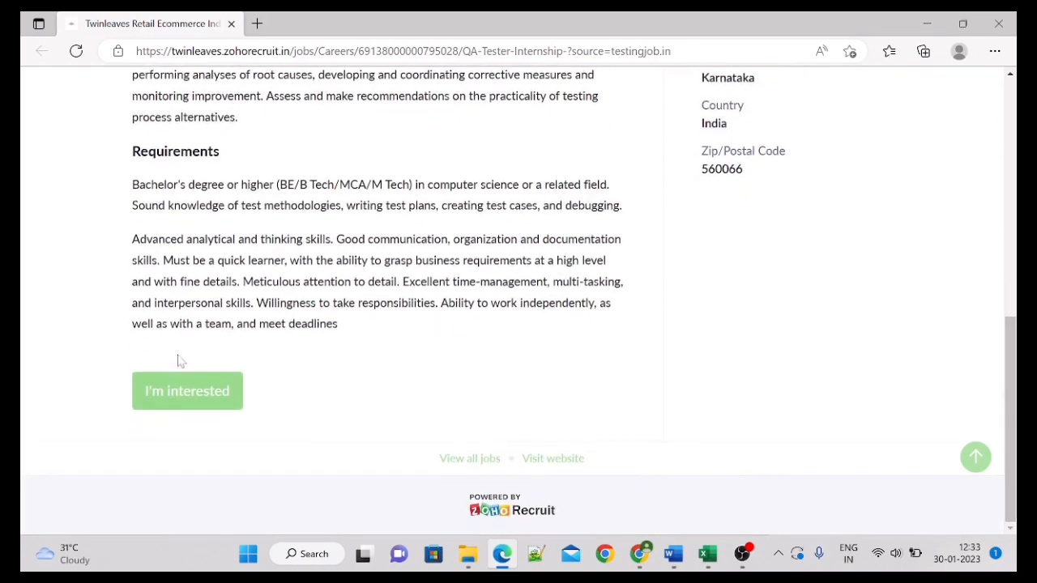
pyautogui.click(197, 394)
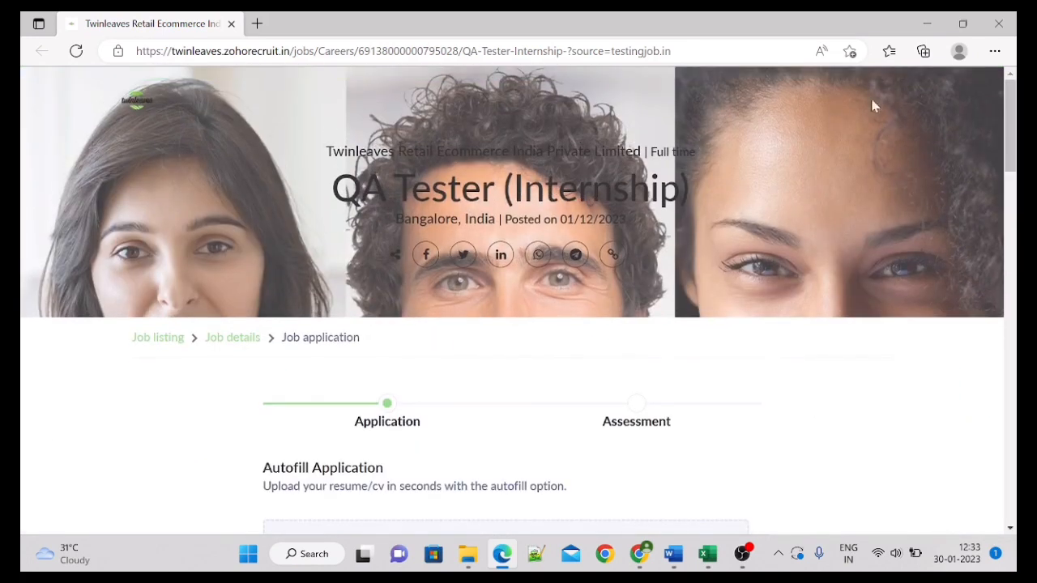
# Step: Set the title to Mrs. and enter the applicant's first and last name
pyautogui.moveTo(1011, 110); pyautogui.dragTo(1012, 157)
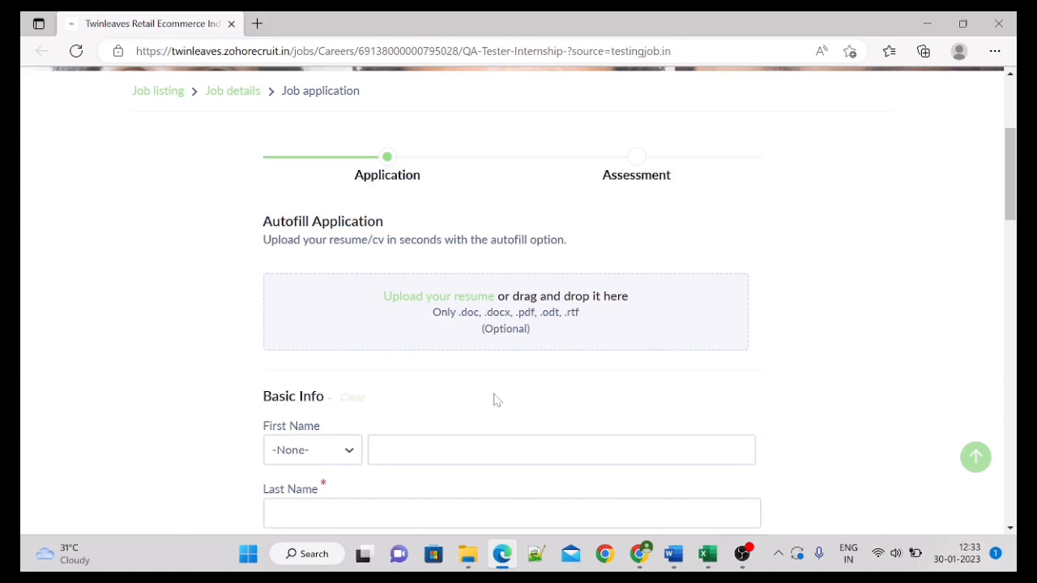
pyautogui.moveTo(1011, 160); pyautogui.dragTo(1013, 190)
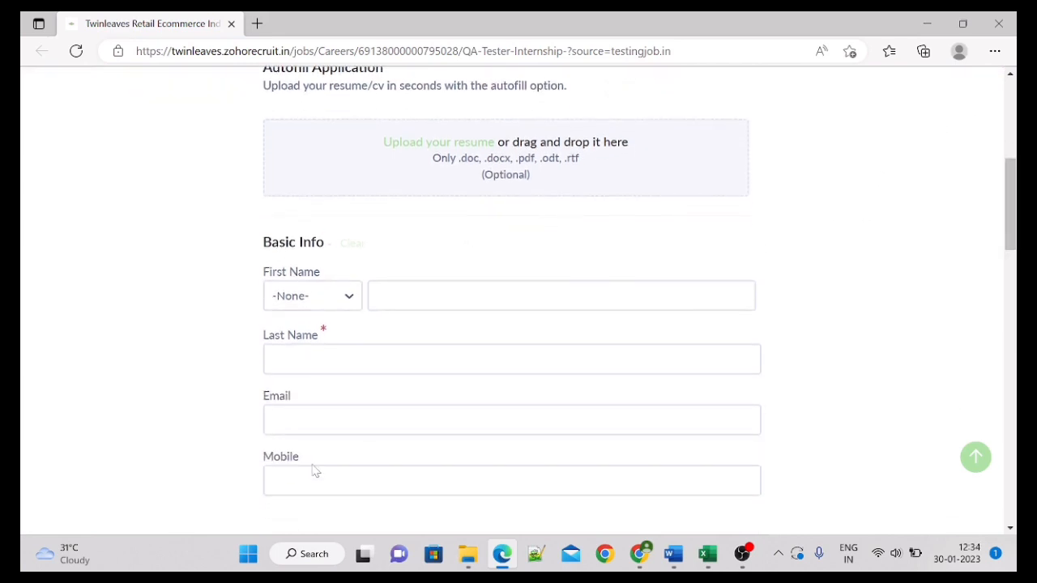
pyautogui.click(421, 299)
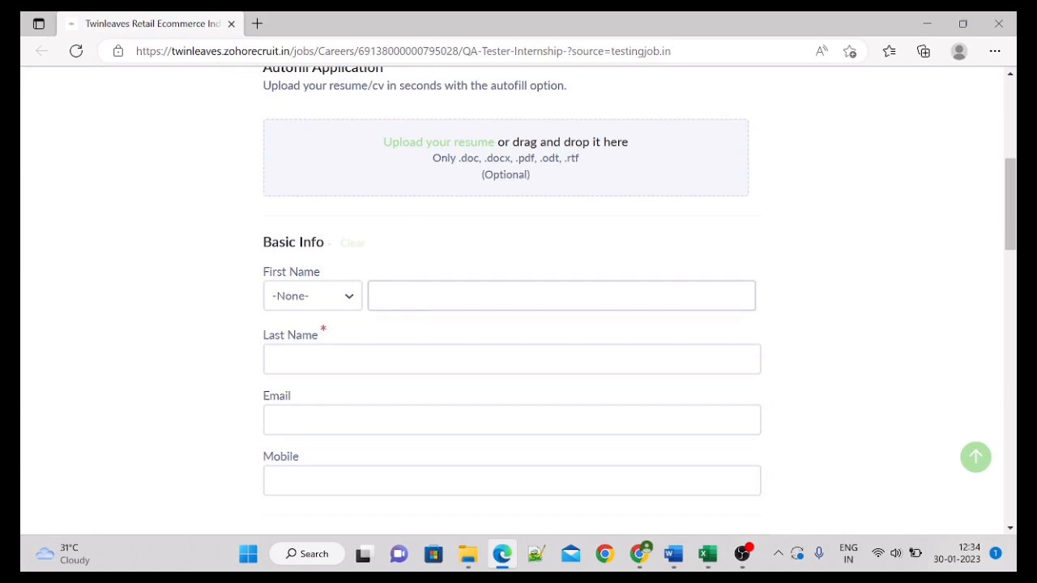
pyautogui.click(348, 295)
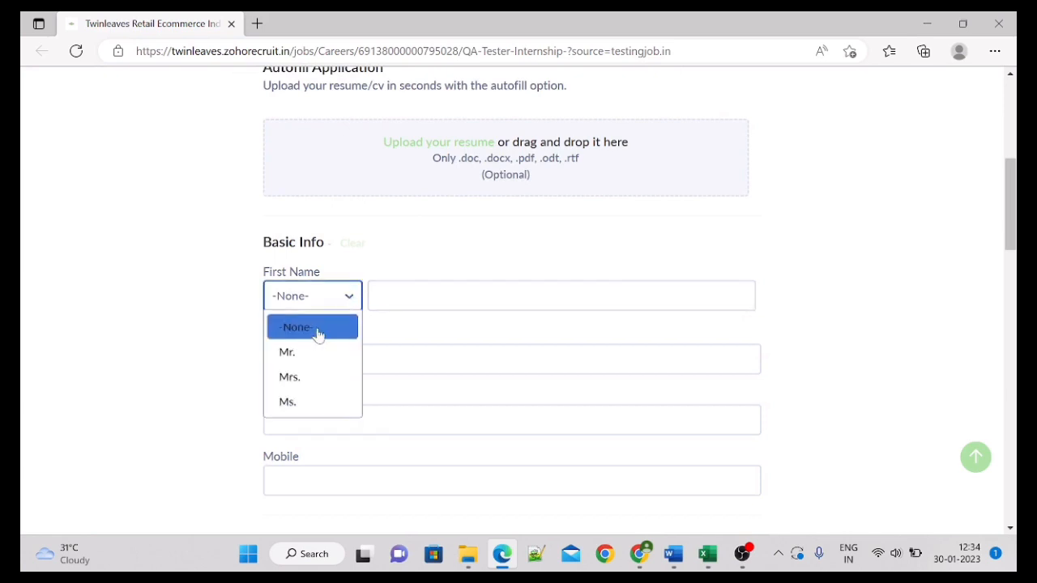
pyautogui.click(305, 378)
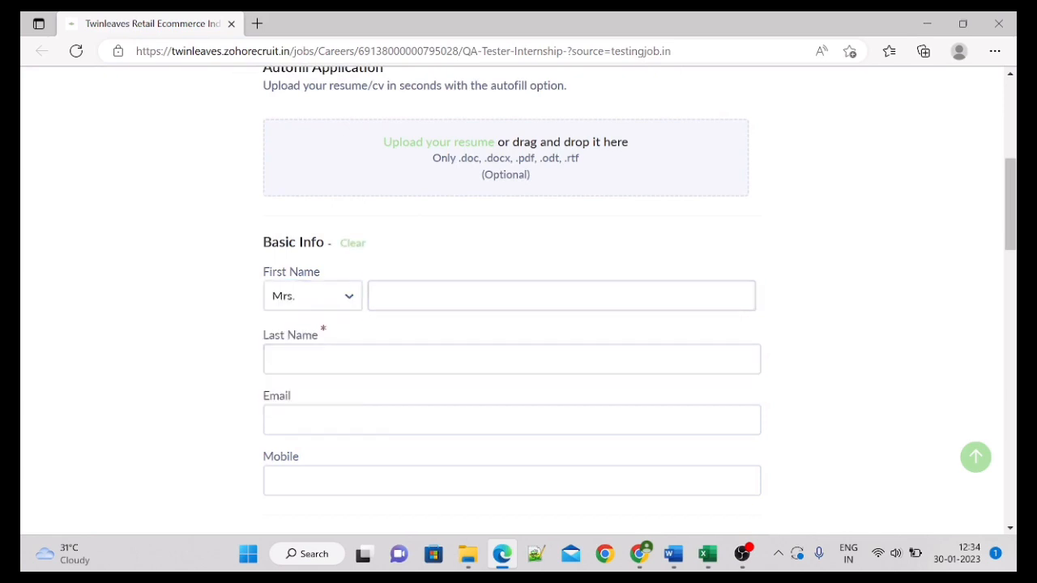
pyautogui.click(486, 296)
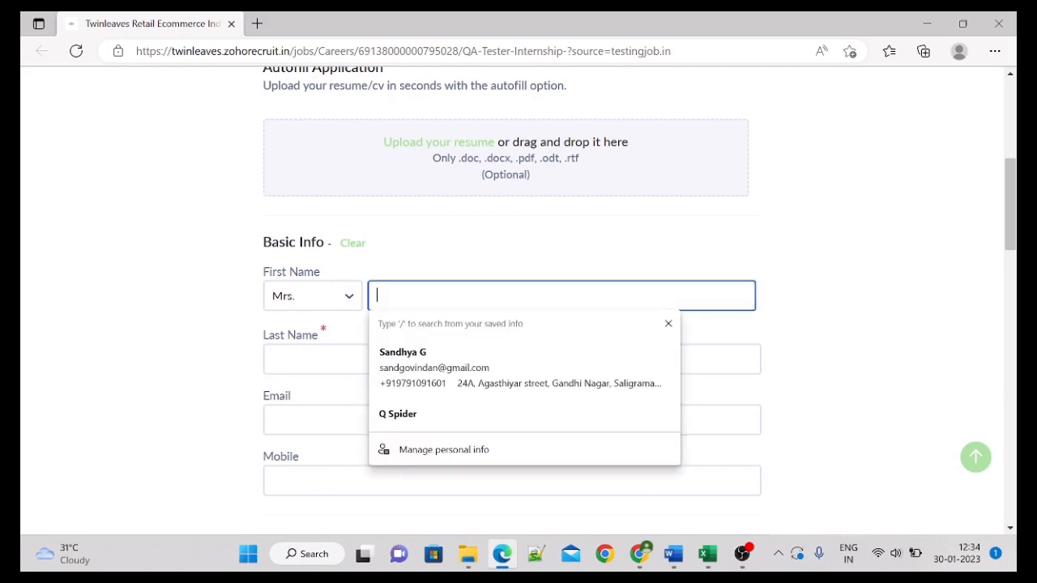
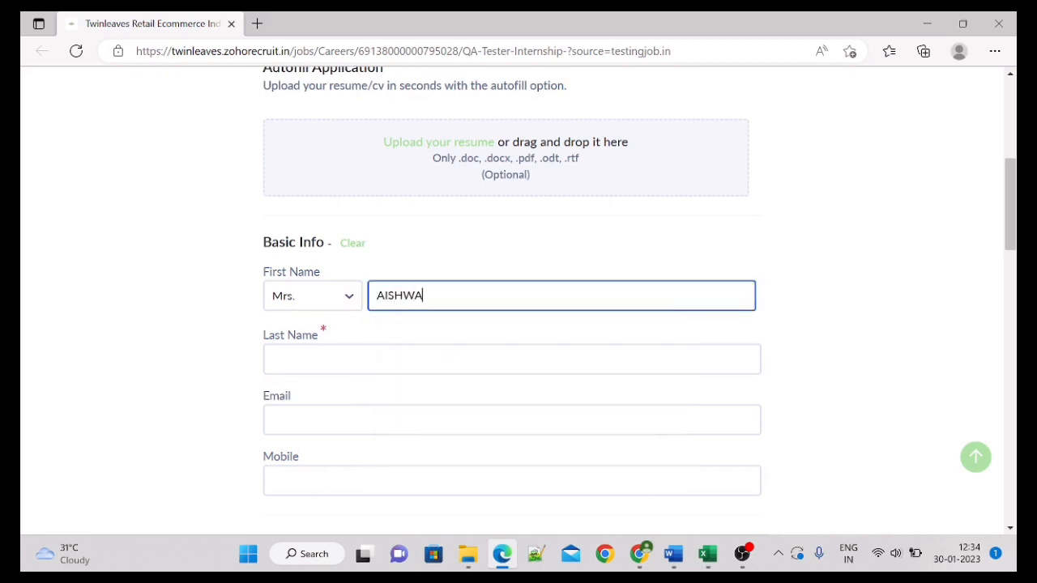
pyautogui.click(350, 358)
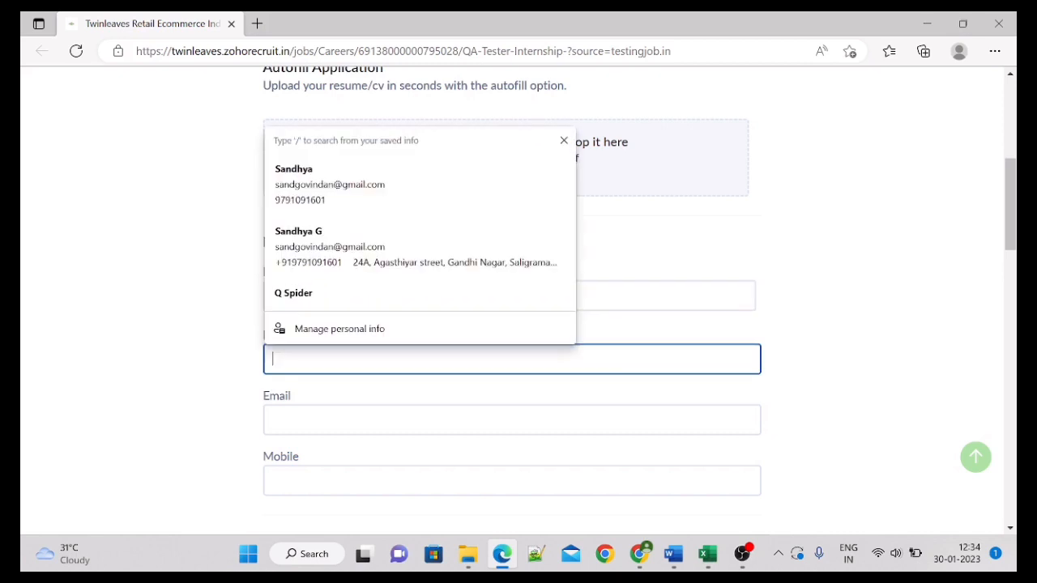
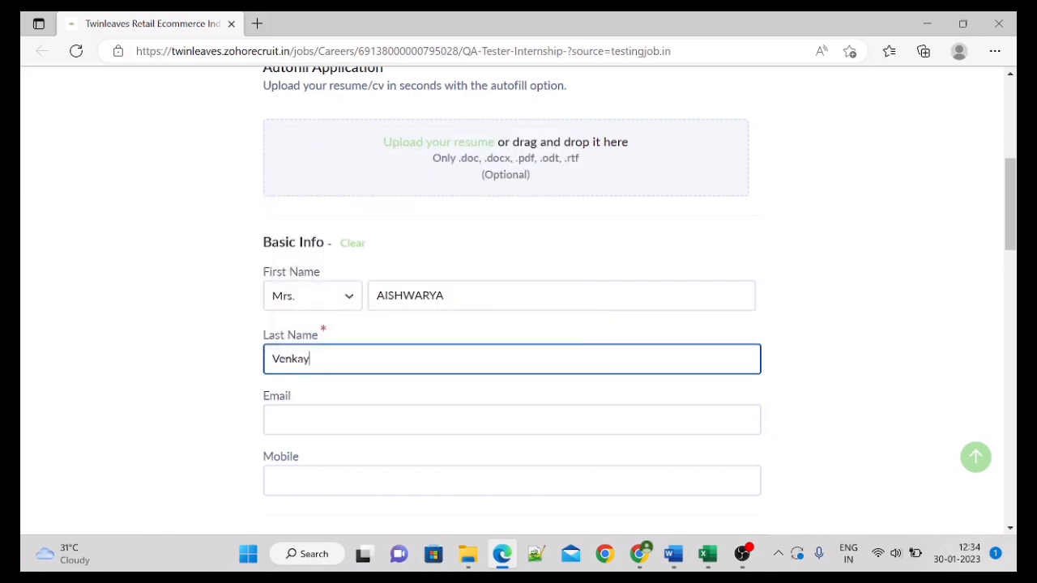
# Step: Fill in the applicant's e-mail address and mobile number, dismissing the autofill suggestions
pyautogui.click(302, 421)
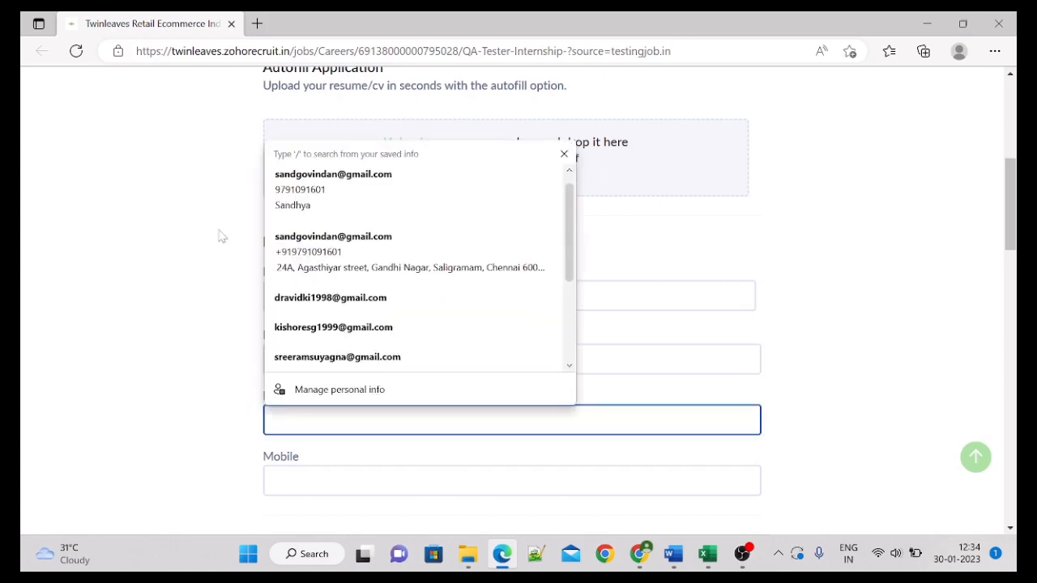
pyautogui.click(233, 195)
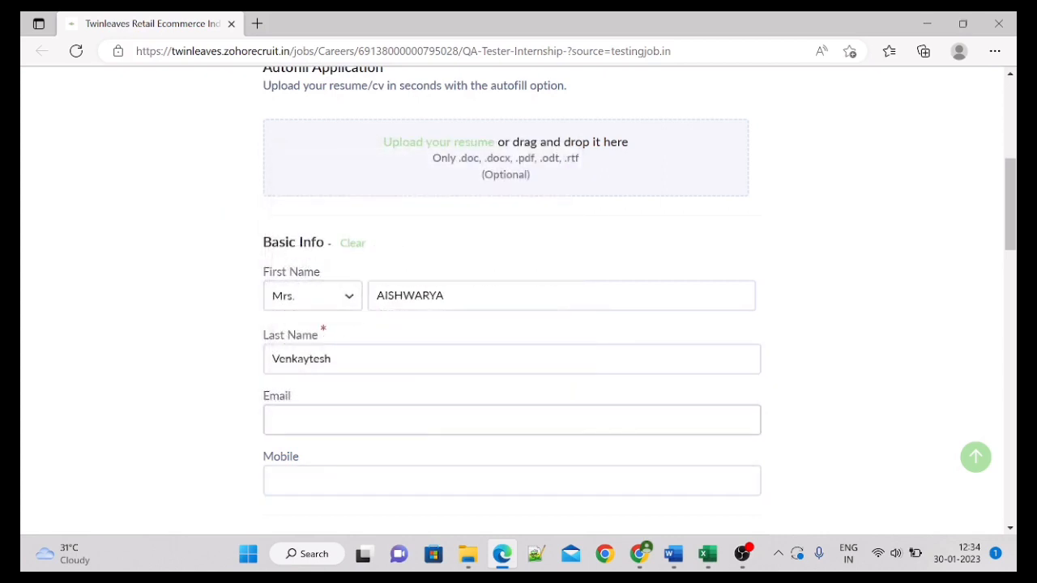
pyautogui.click(340, 420)
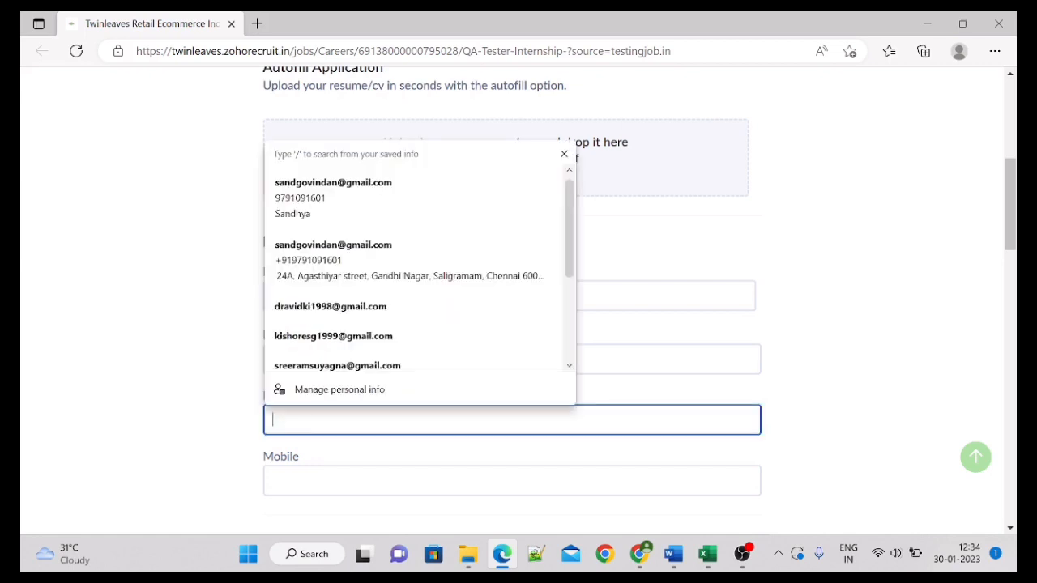
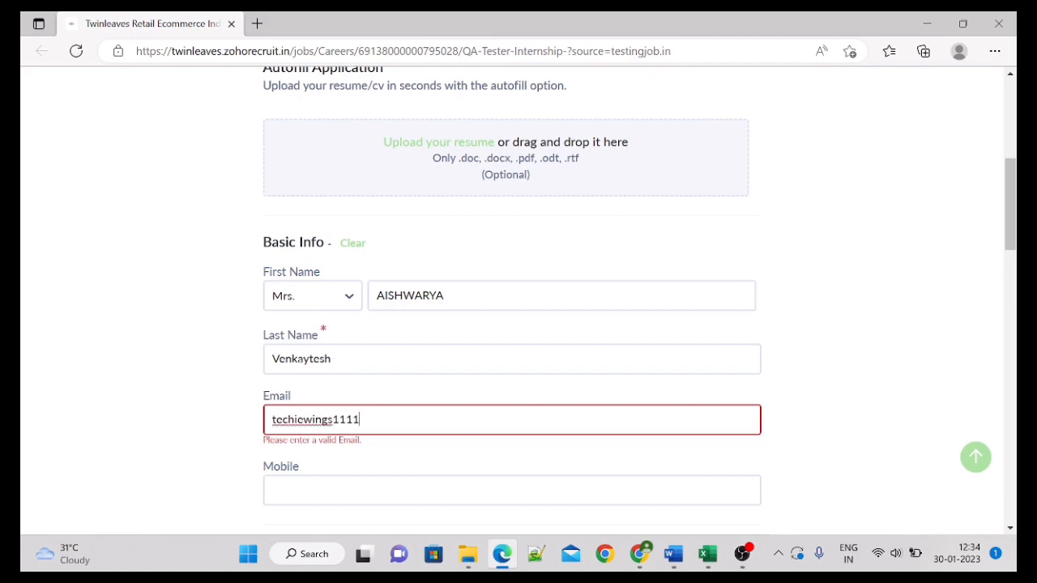
pyautogui.click(224, 455)
pyautogui.click(347, 480)
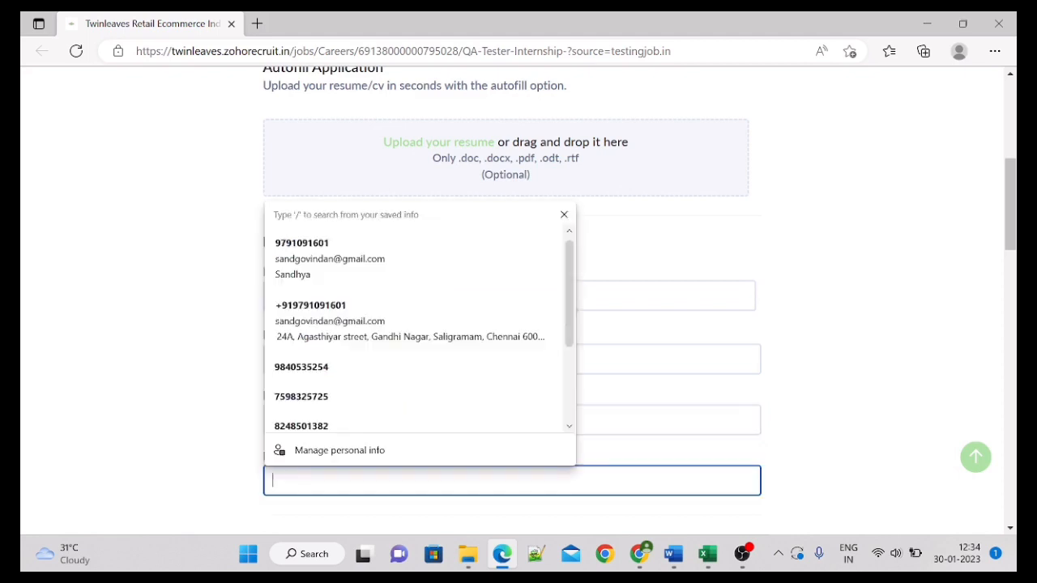
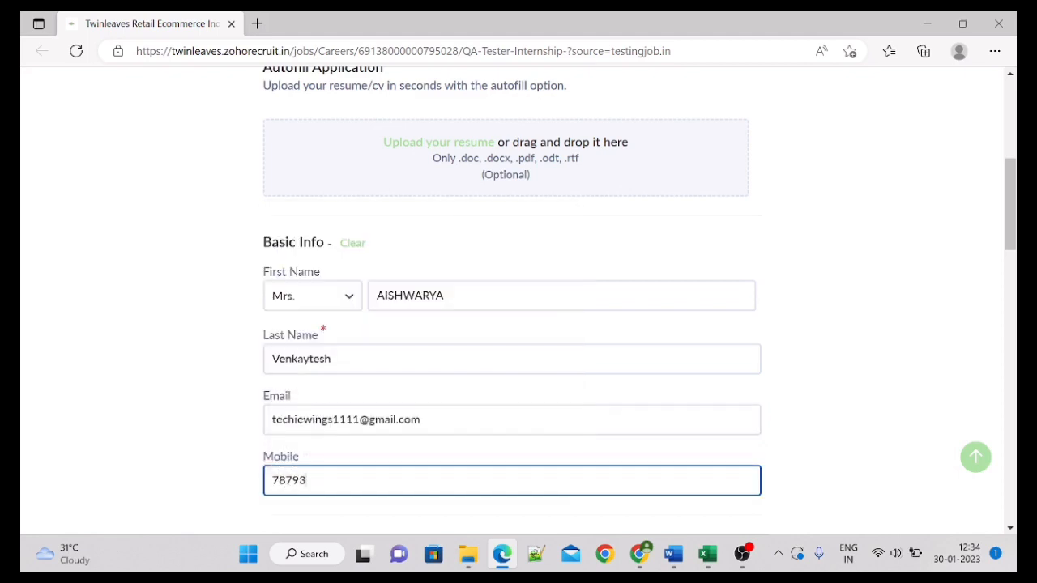
pyautogui.moveTo(1009, 218); pyautogui.dragTo(996, 274)
pyautogui.press('Tab')
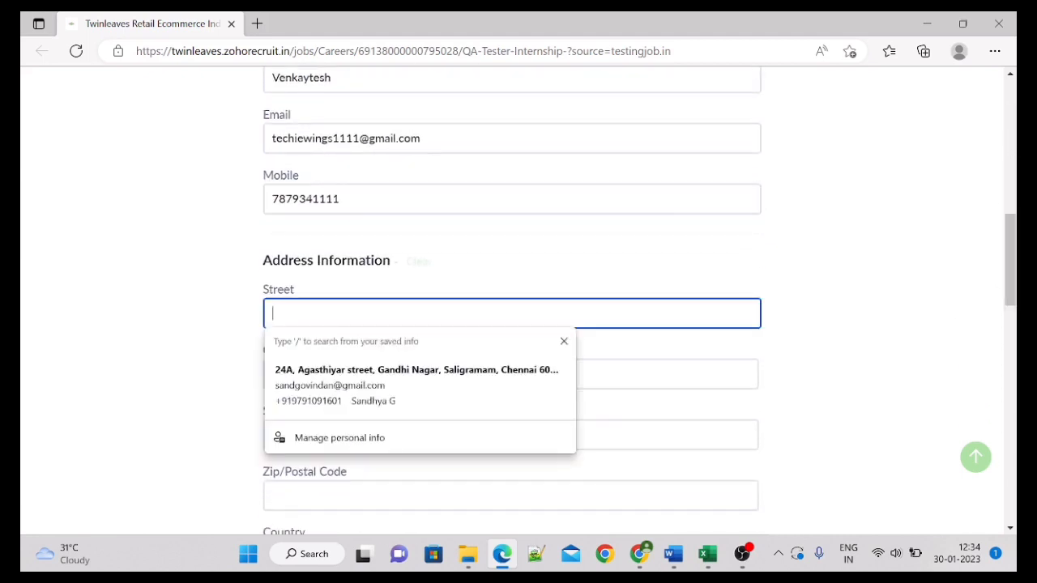
# Step: Enter the street address and pick the Chennai G.P.O. suggestion for Chennai, Tamil Nadu, 600001, India
pyautogui.write('bi')
pyautogui.press('BackSpace')
pyautogui.press('BackSpace')
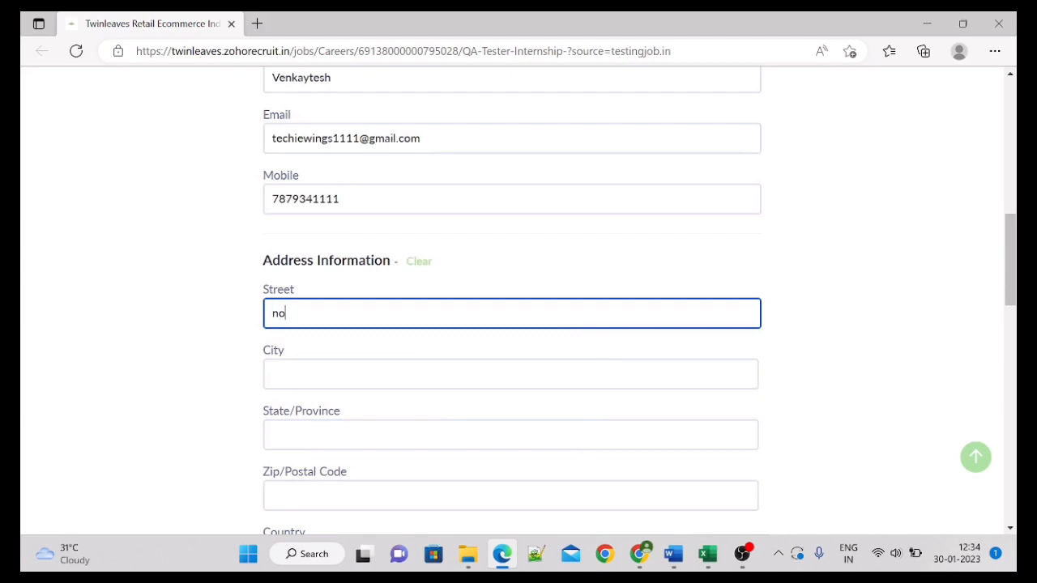
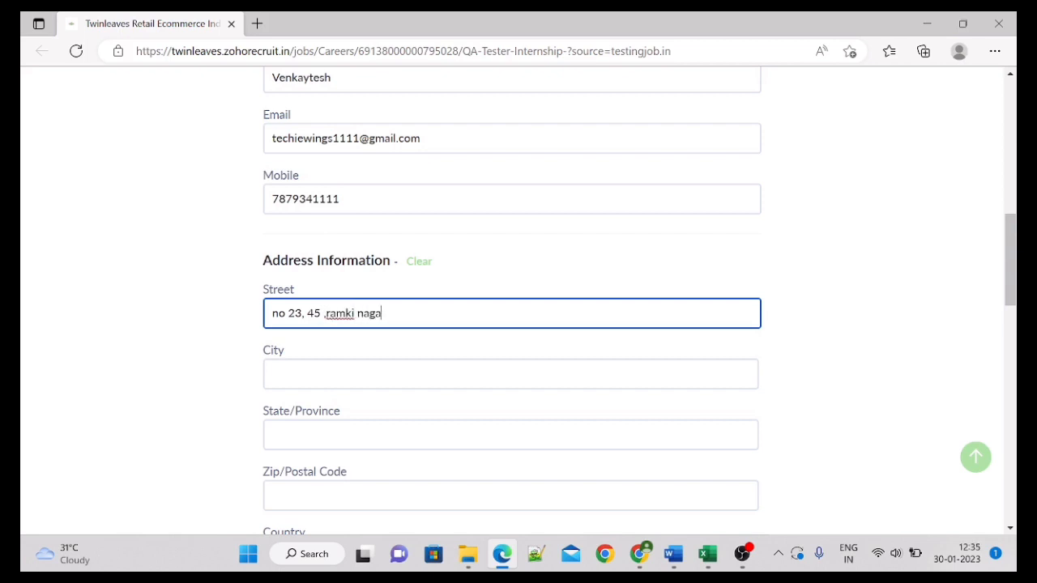
pyautogui.click(446, 364)
pyautogui.write('chenn')
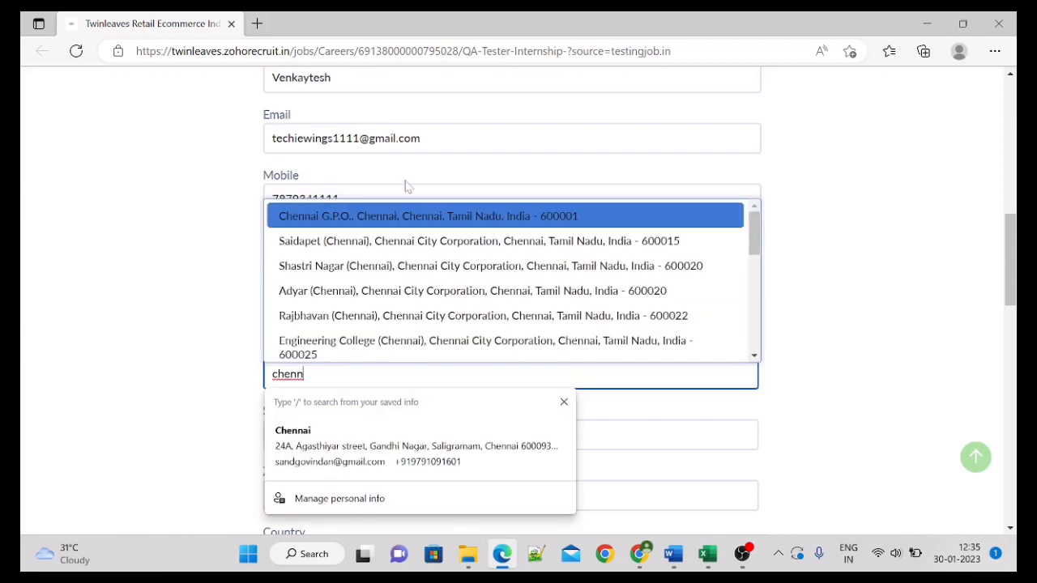
pyautogui.click(397, 224)
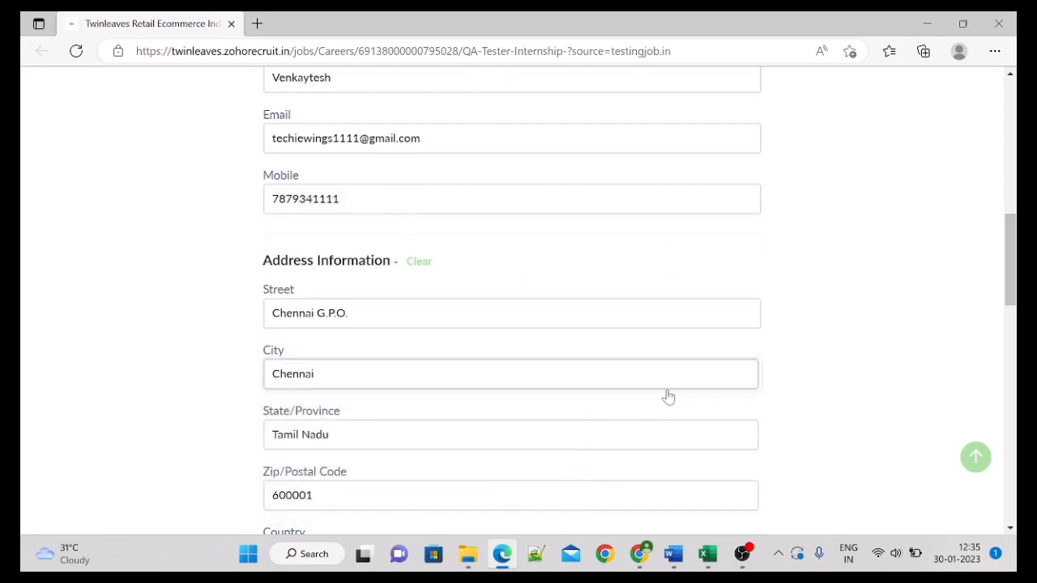
pyautogui.moveTo(1013, 233); pyautogui.dragTo(1012, 266)
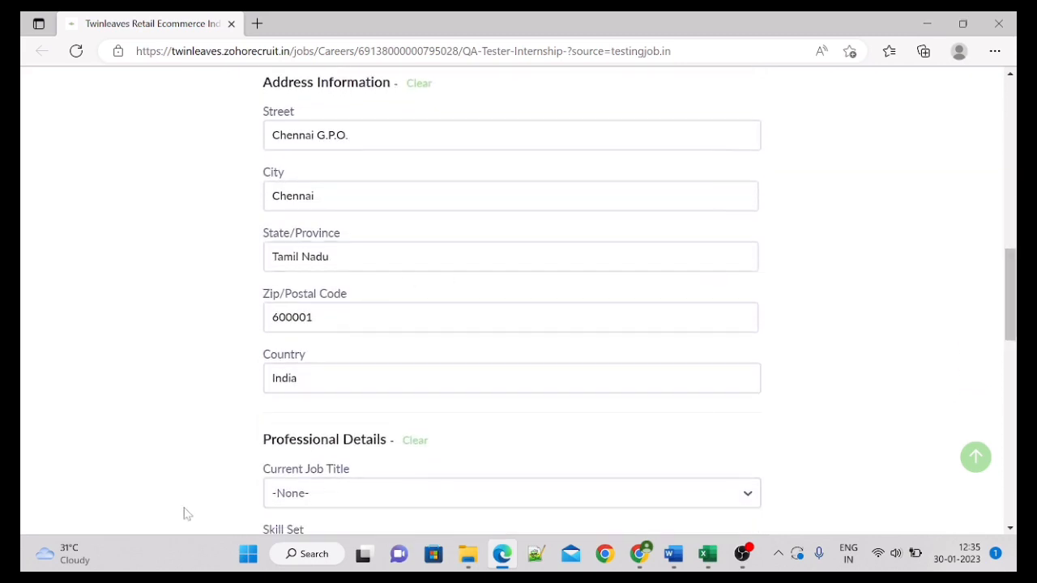
pyautogui.moveTo(1011, 292); pyautogui.dragTo(1012, 322)
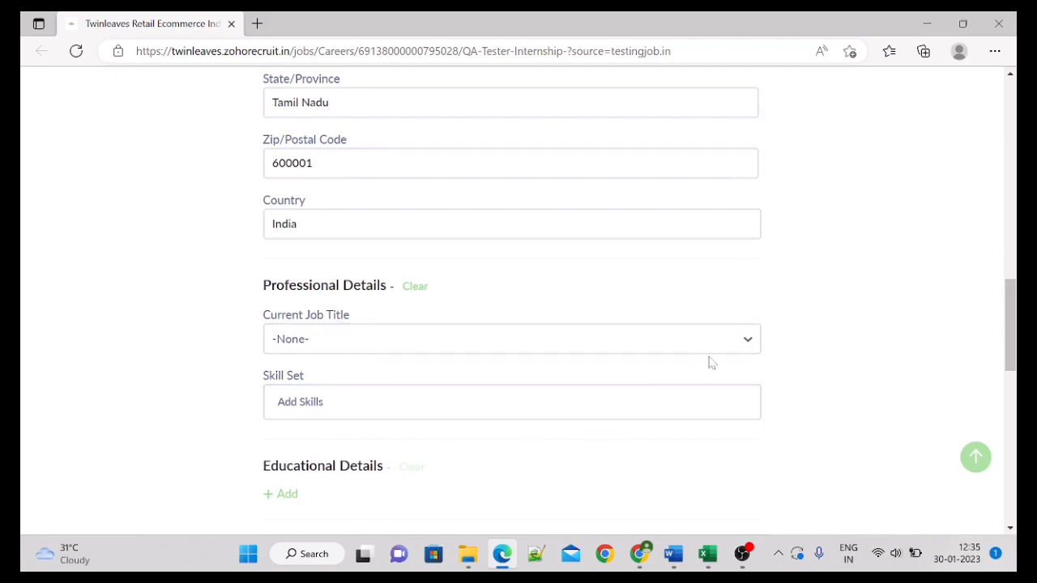
# Step: Add an education entry with institute srm college, major computer science Engineering and degree BE
pyautogui.moveTo(1010, 335); pyautogui.dragTo(1010, 385)
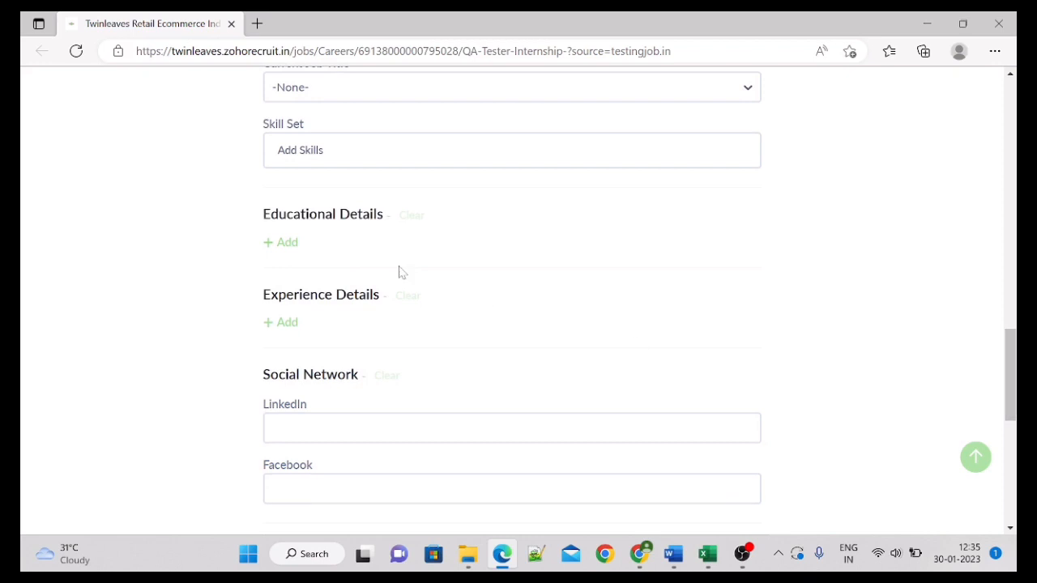
pyautogui.click(286, 245)
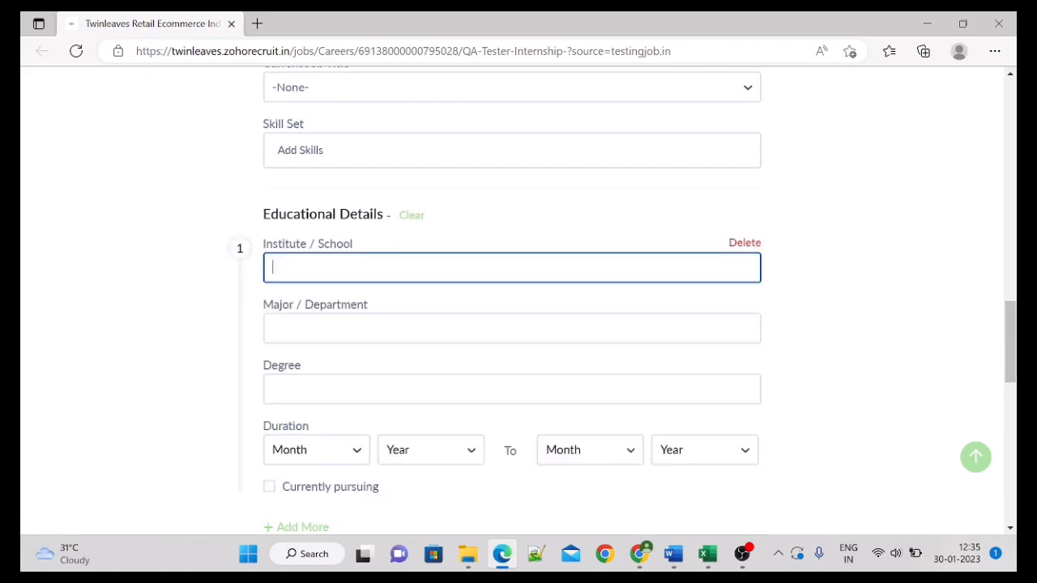
pyautogui.write('srm college')
pyautogui.click(291, 328)
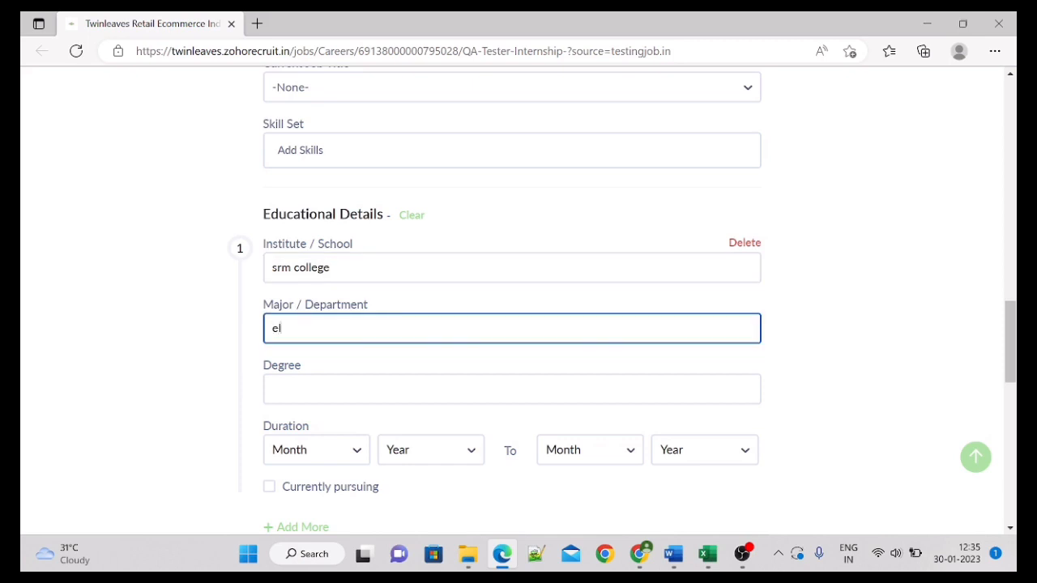
pyautogui.write('computer science E')
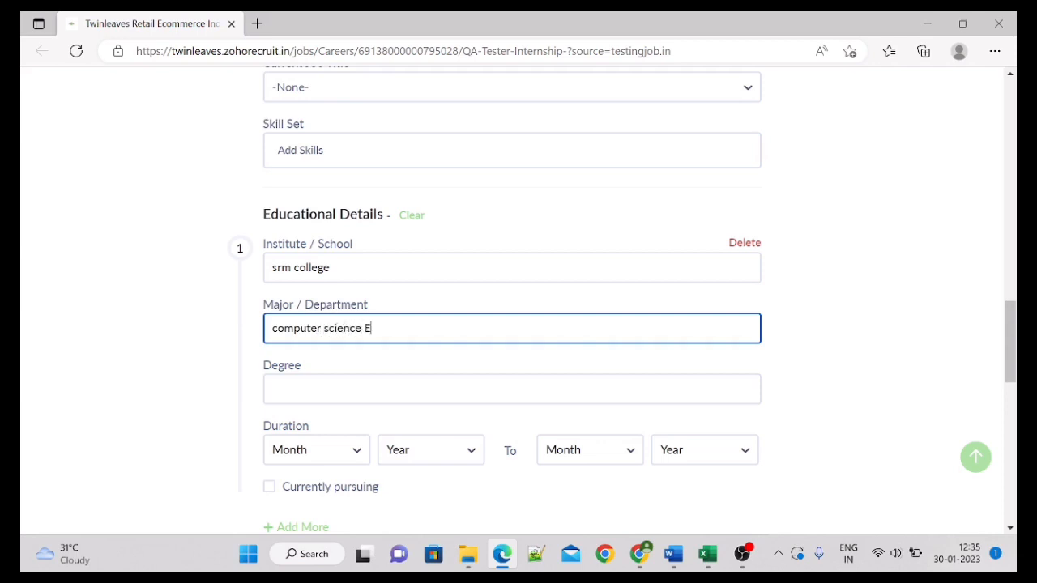
pyautogui.write('ngineering')
pyautogui.click(324, 389)
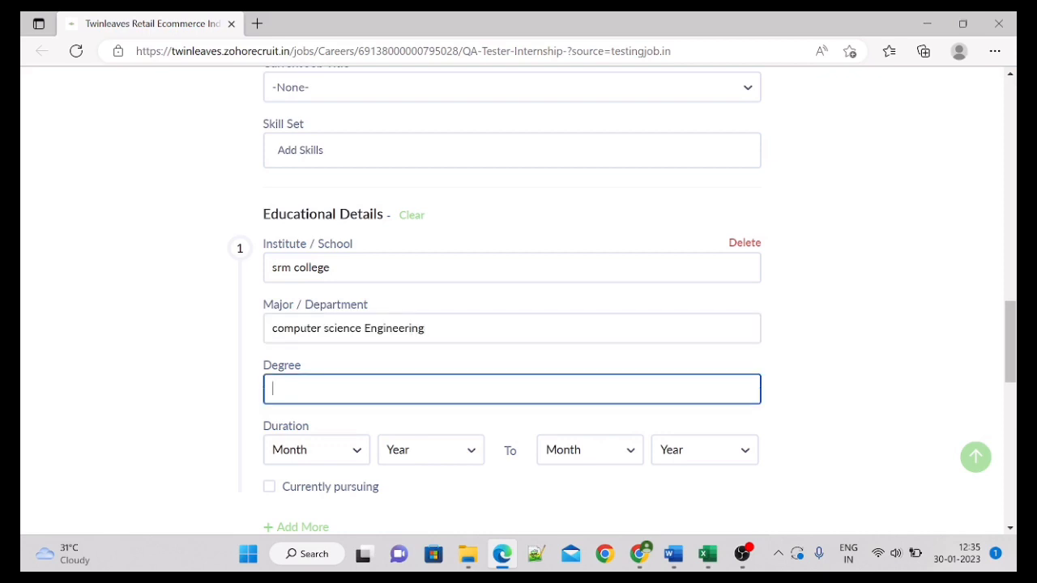
pyautogui.write('BE')
# Step: Set the entry's duration from Aug 2018 to Mar 2022
pyautogui.click(321, 452)
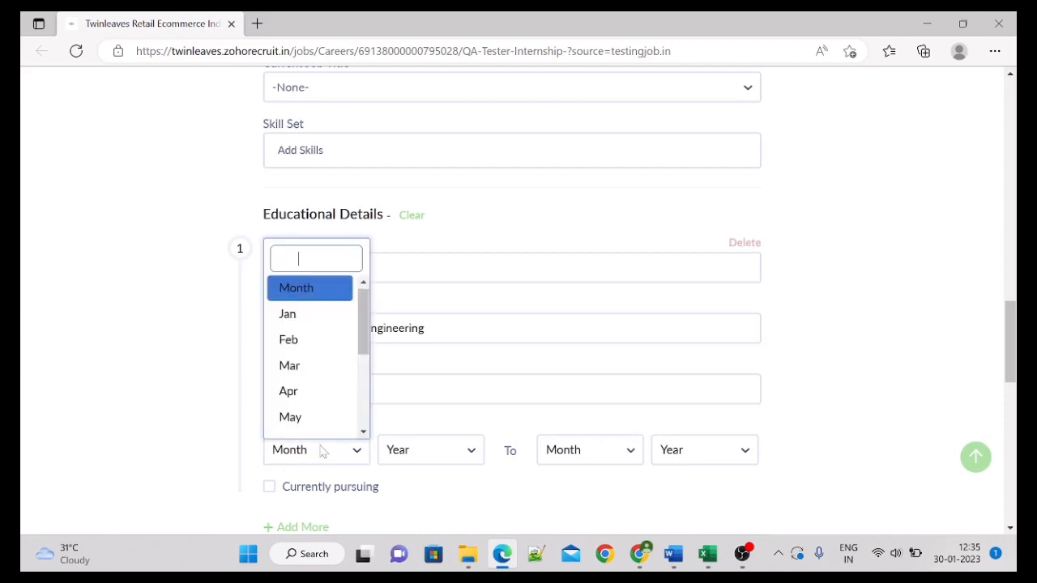
pyautogui.moveTo(366, 319); pyautogui.dragTo(367, 364)
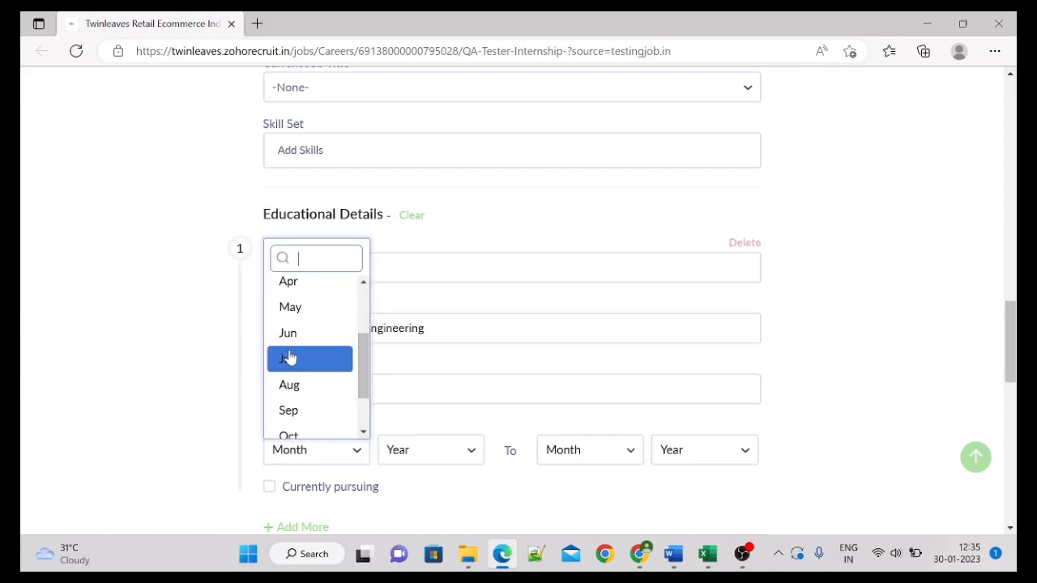
pyautogui.click(315, 387)
pyautogui.click(425, 457)
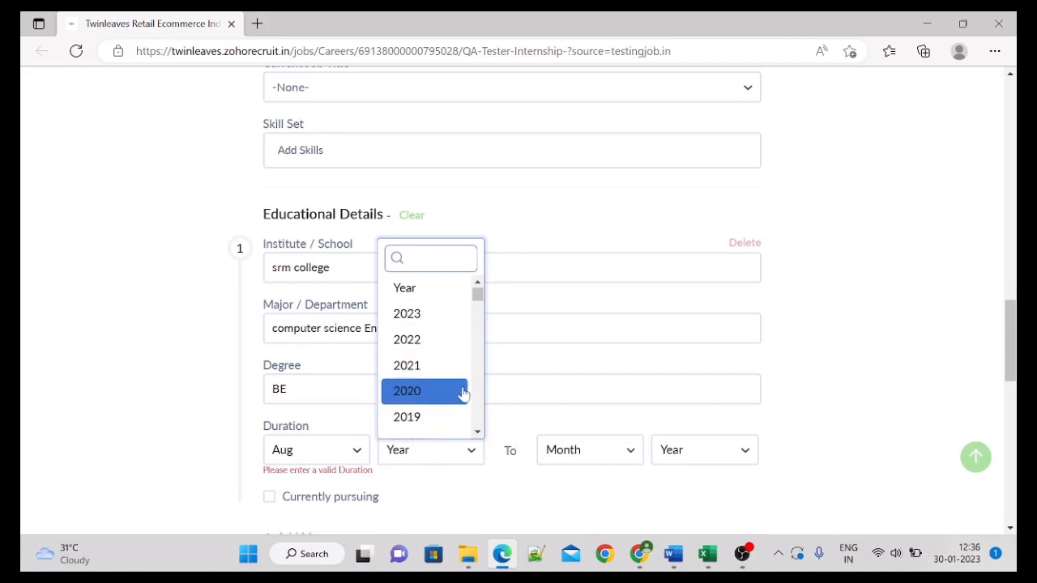
pyautogui.click(477, 432)
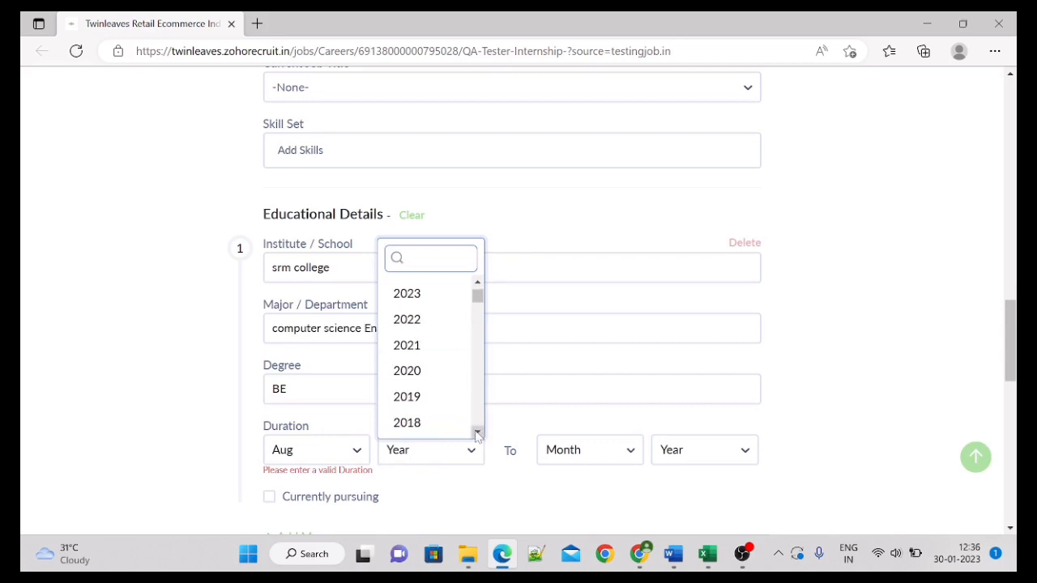
pyautogui.click(428, 423)
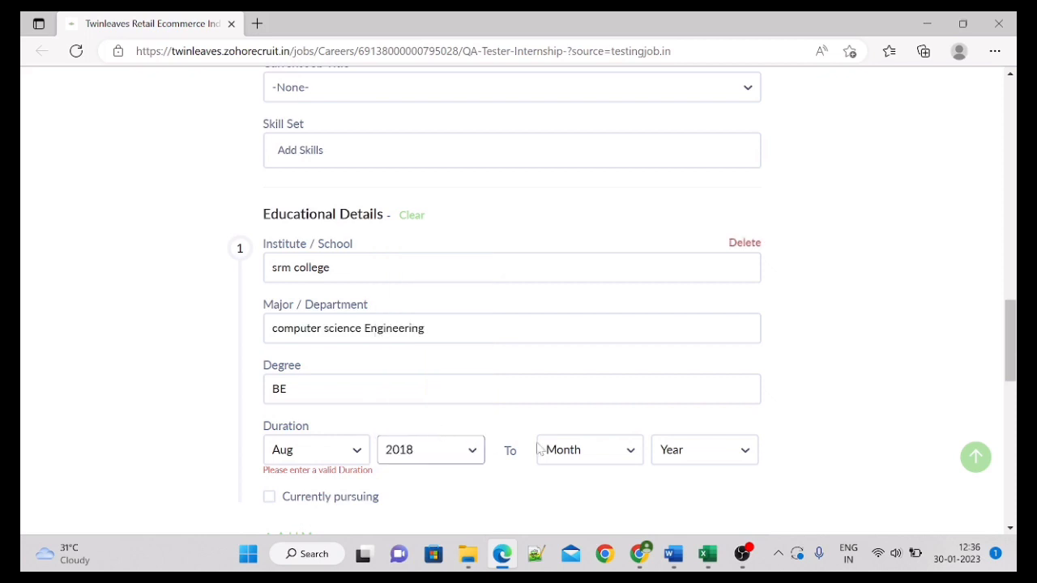
pyautogui.click(578, 453)
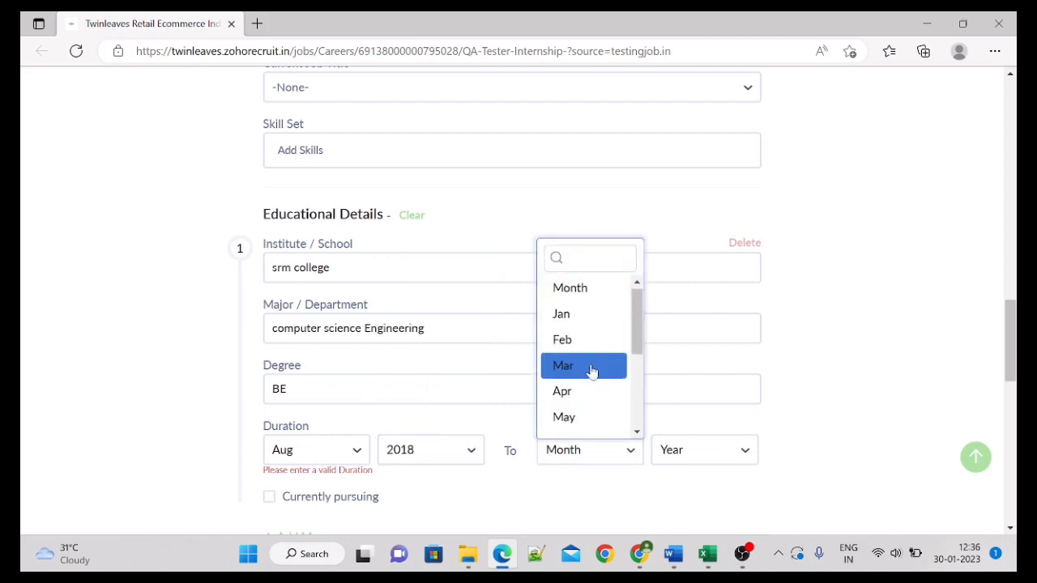
pyautogui.click(592, 367)
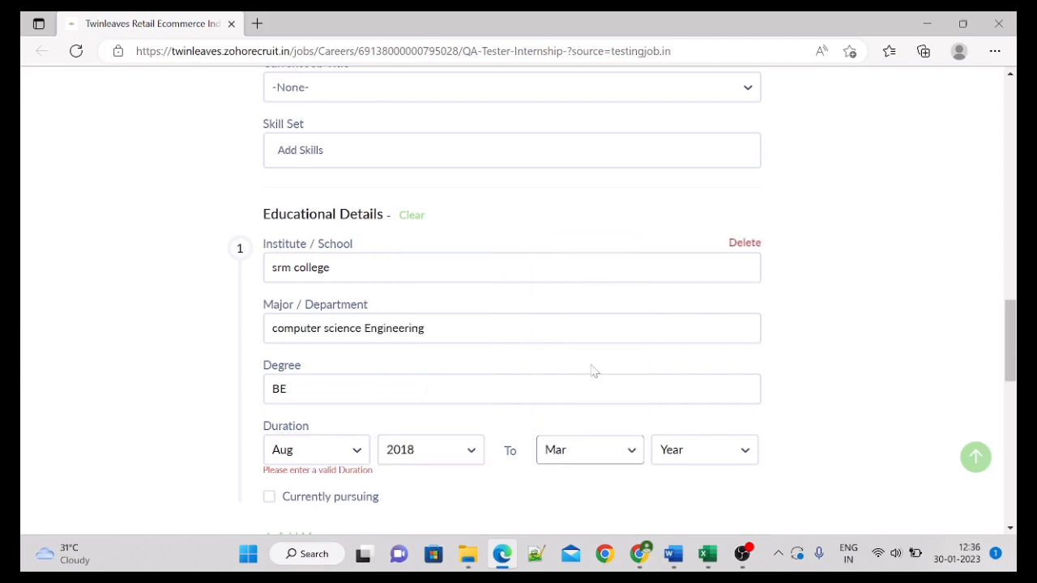
pyautogui.click(692, 456)
pyautogui.click(712, 344)
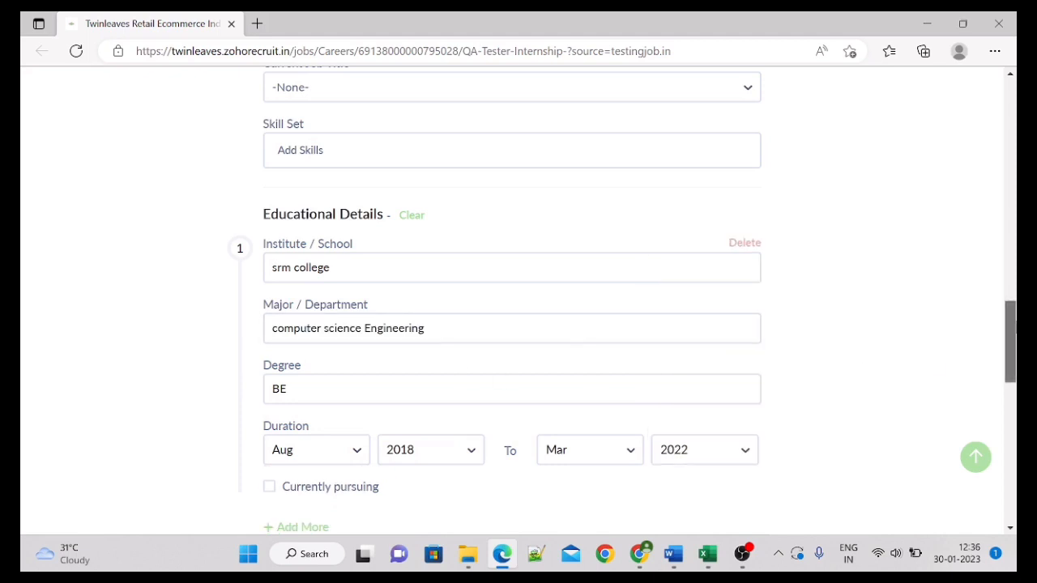
pyautogui.scroll(-2, 737, 342)
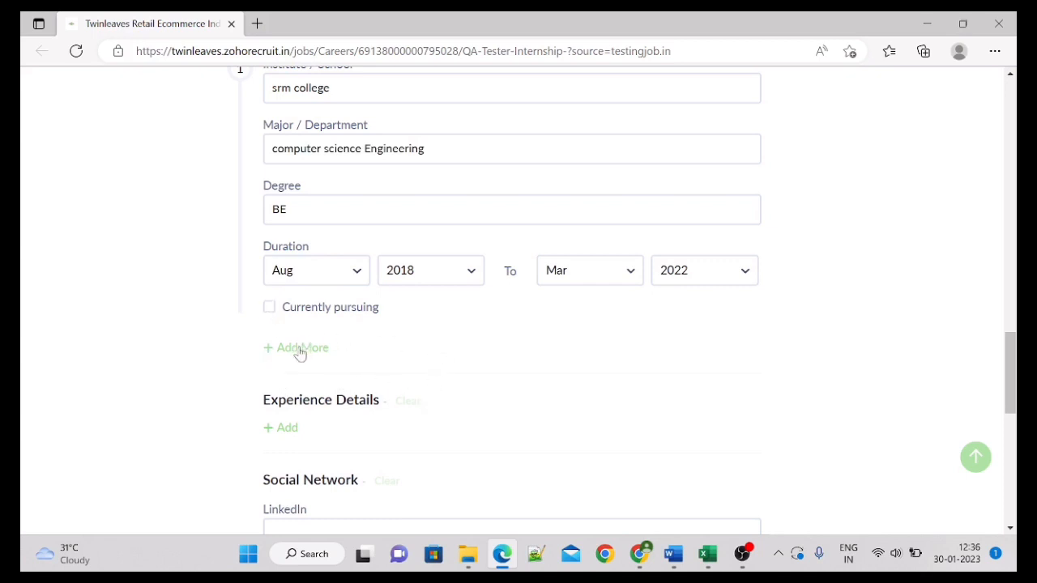
# Step: Add a second education entry with major Stateboard and degree Computer science
pyautogui.click(299, 349)
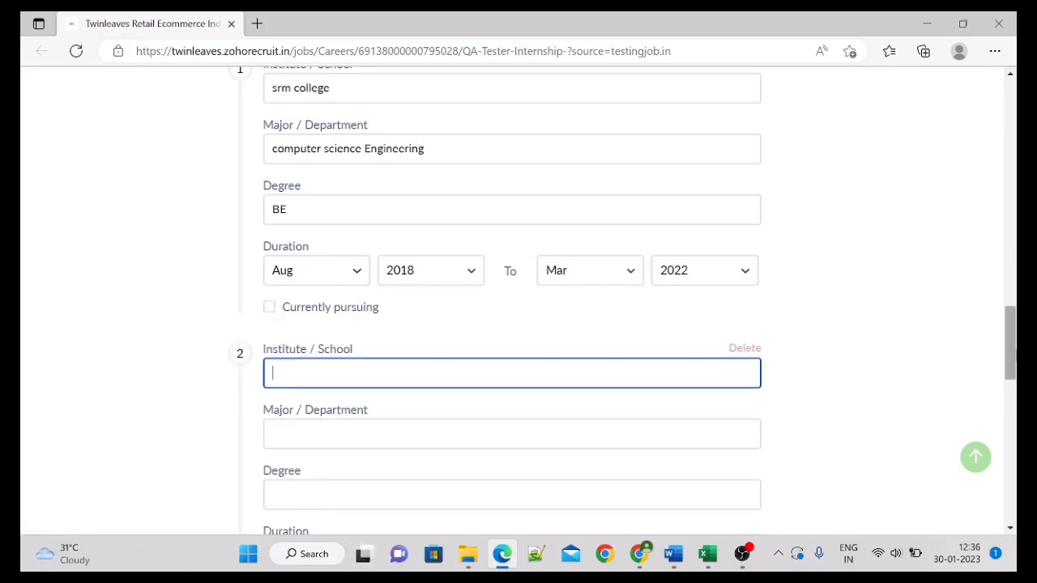
pyautogui.moveTo(1011, 356); pyautogui.dragTo(1010, 377)
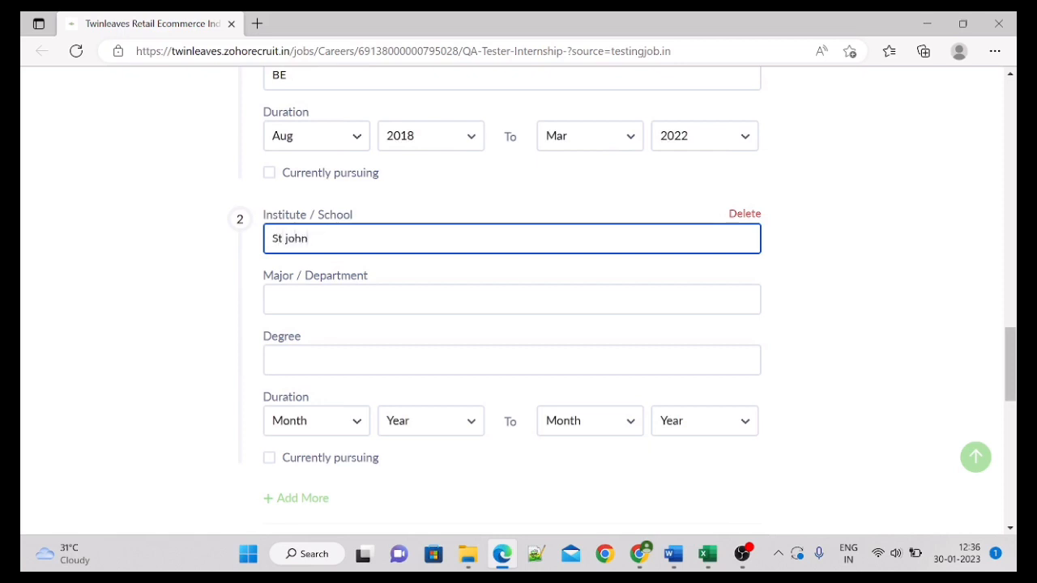
pyautogui.click(375, 299)
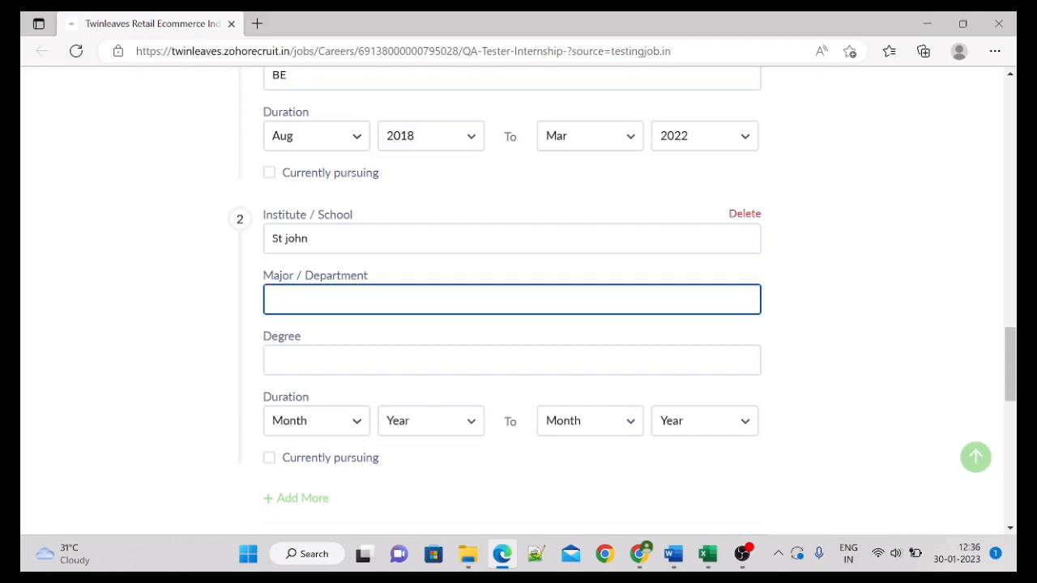
pyautogui.write('Stateboard')
pyautogui.click(375, 361)
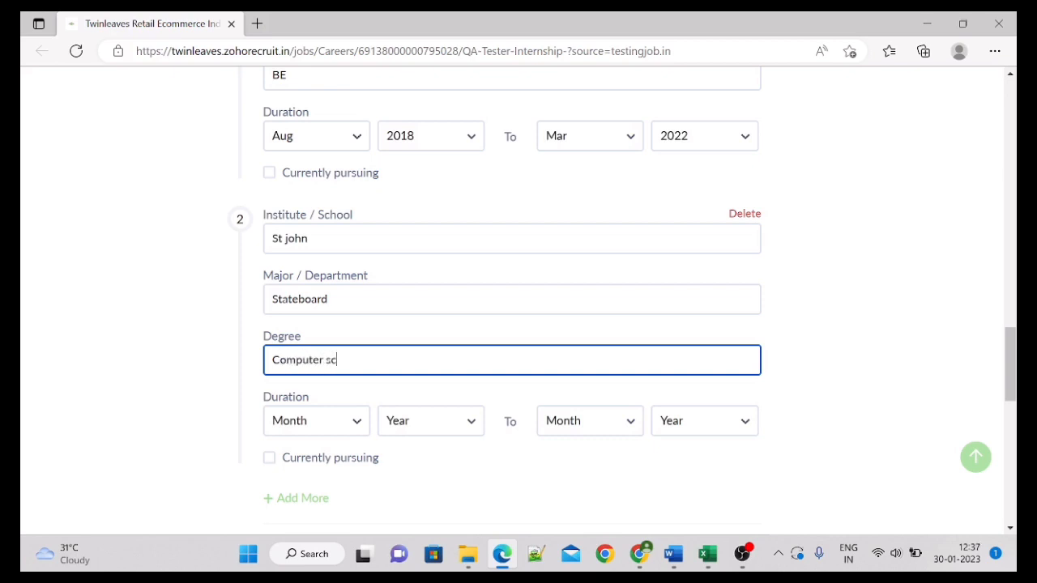
pyautogui.write('ience')
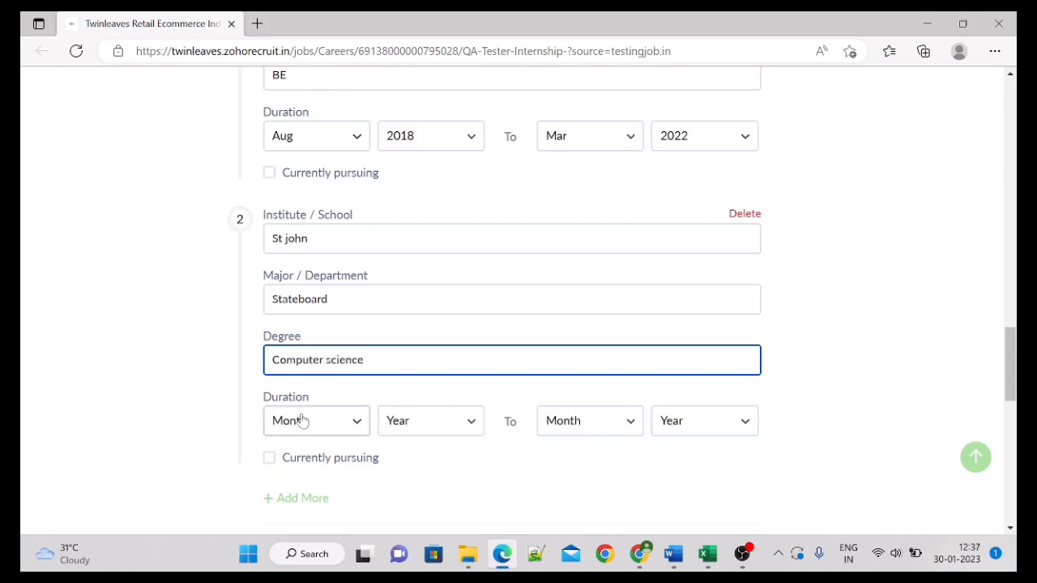
# Step: Set the second entry's start date to Jul 2017
pyautogui.click(304, 422)
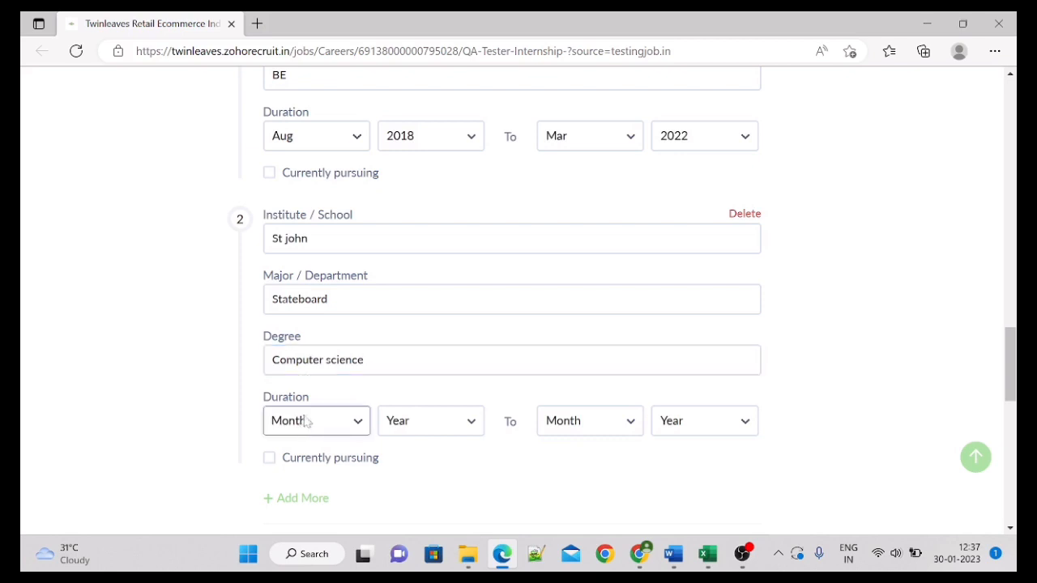
pyautogui.moveTo(364, 303); pyautogui.dragTo(365, 338)
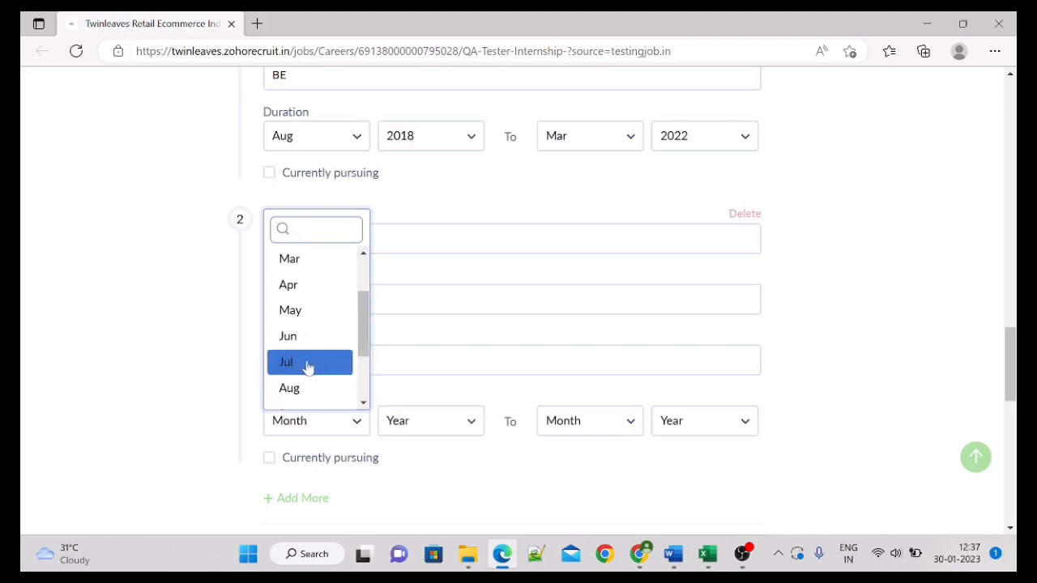
pyautogui.click(306, 362)
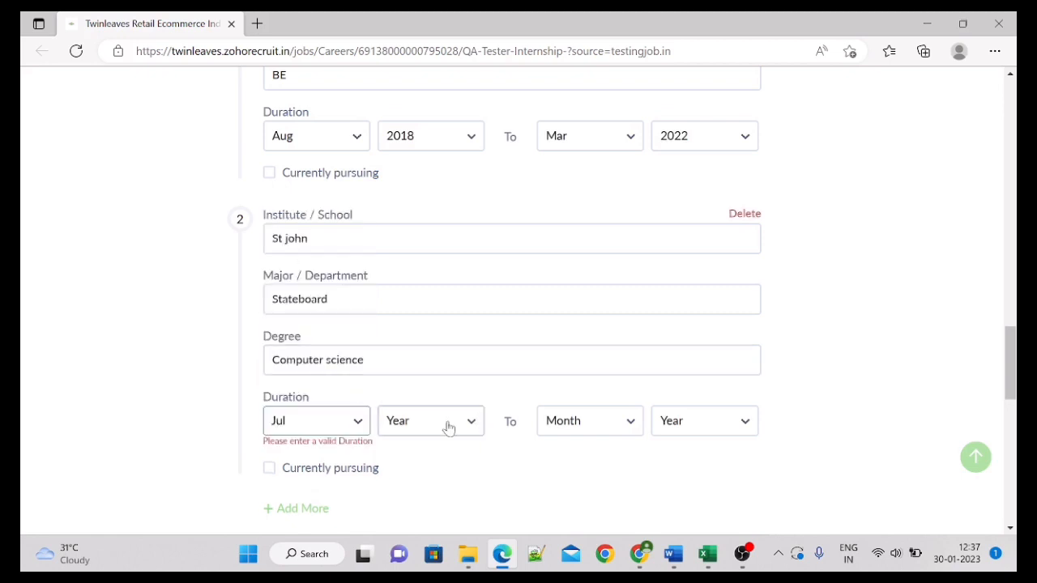
pyautogui.click(448, 428)
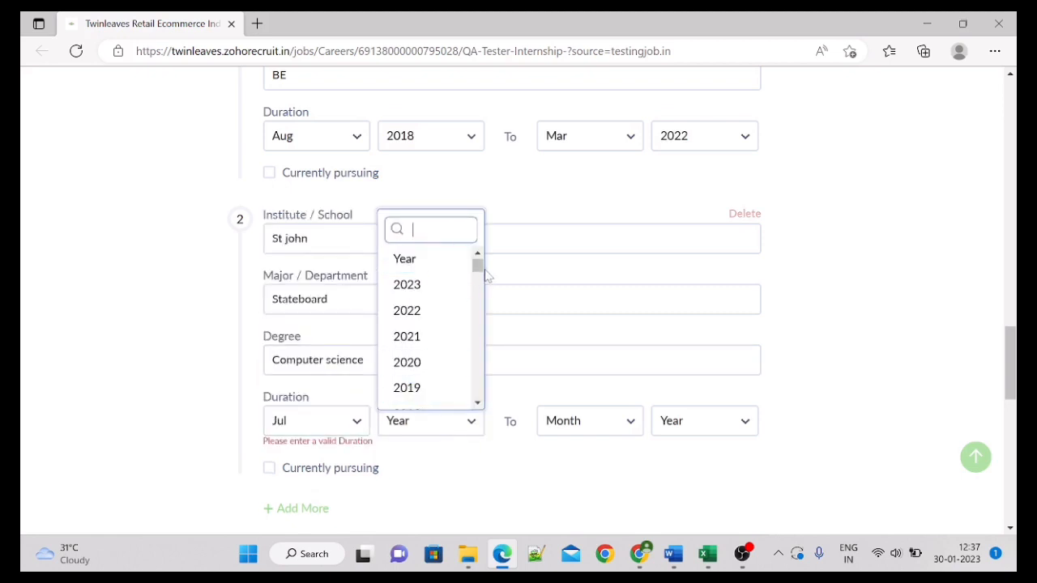
pyautogui.moveTo(478, 269)
pyautogui.mouseDown()
pyautogui.moveTo(477, 306)
pyautogui.moveTo(476, 282)
pyautogui.mouseUp()
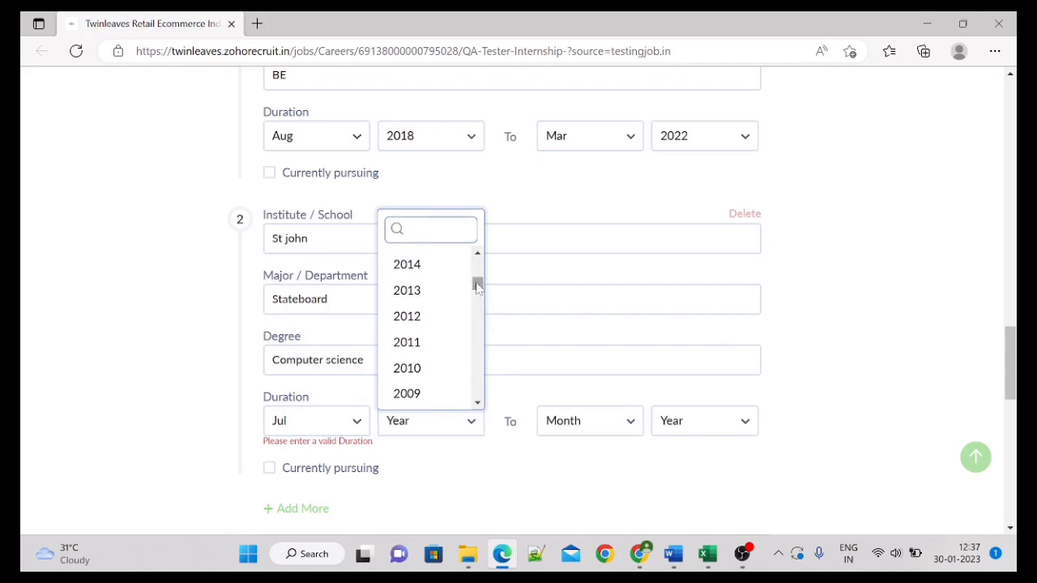
pyautogui.click(478, 256)
pyautogui.click(478, 255)
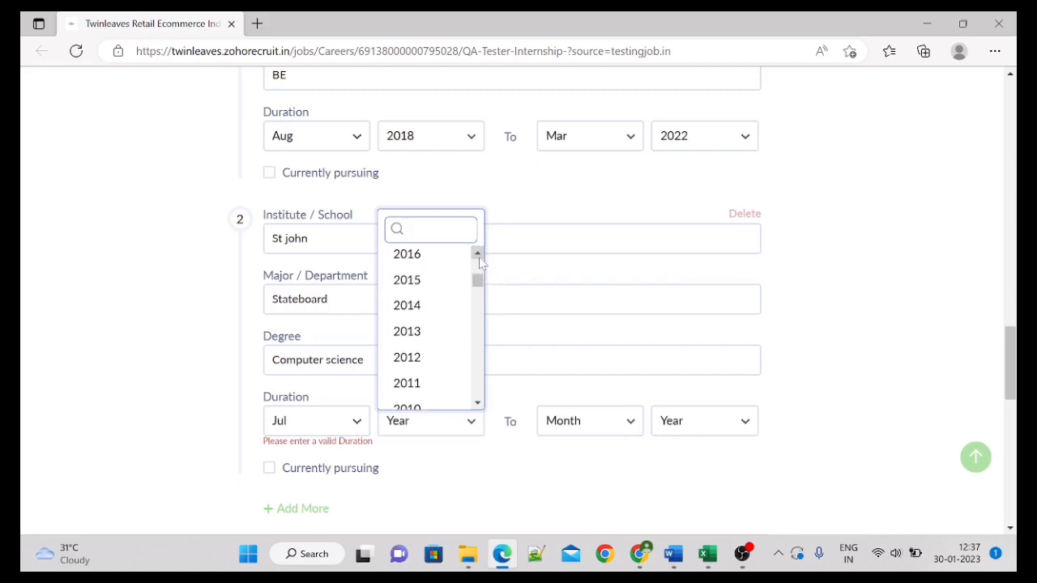
pyautogui.click(477, 255)
pyautogui.click(440, 261)
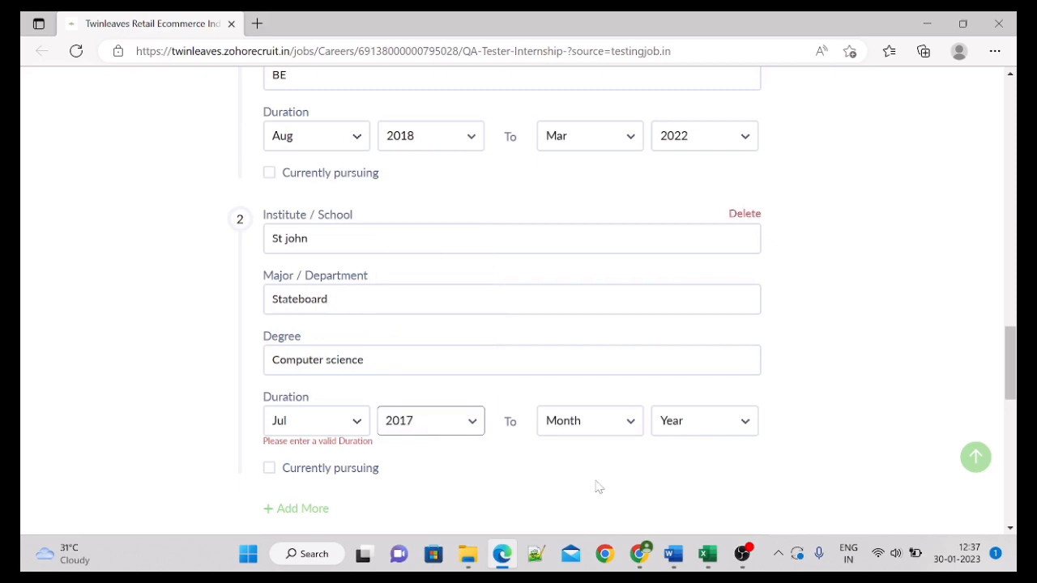
# Step: Set the second entry's end date to Mar 2018
pyautogui.click(564, 420)
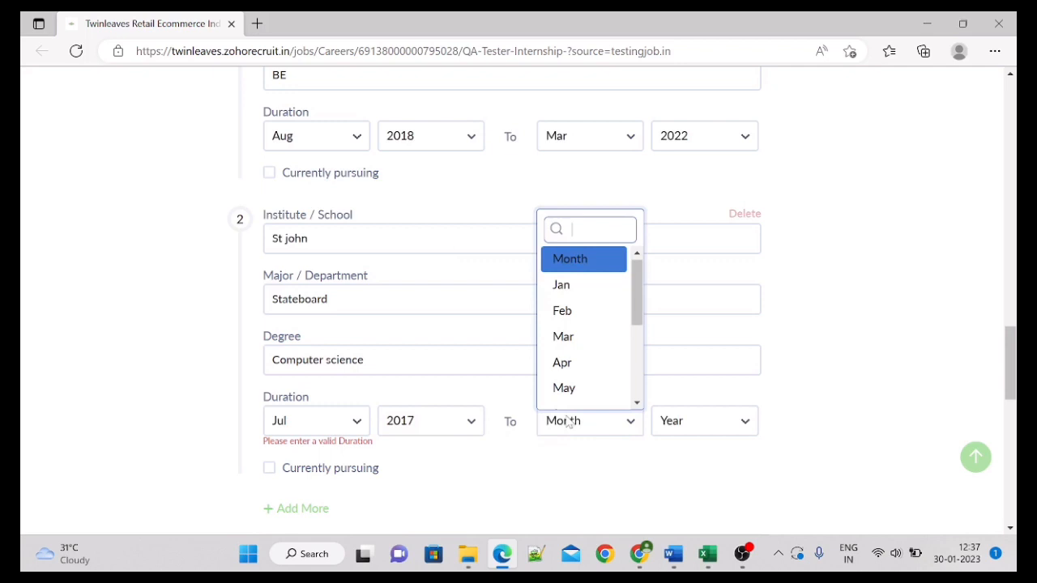
pyautogui.click(595, 339)
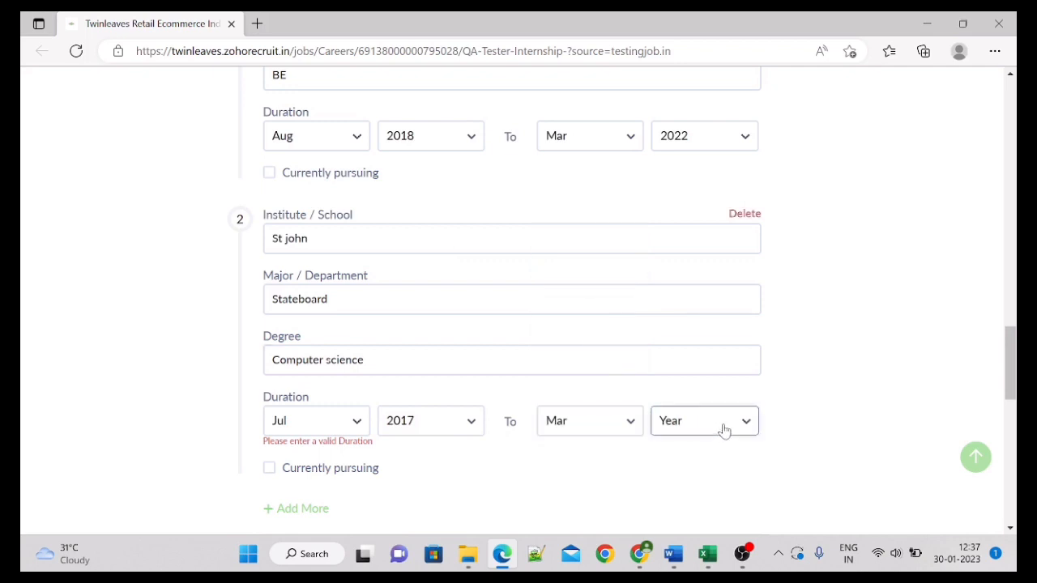
pyautogui.click(725, 430)
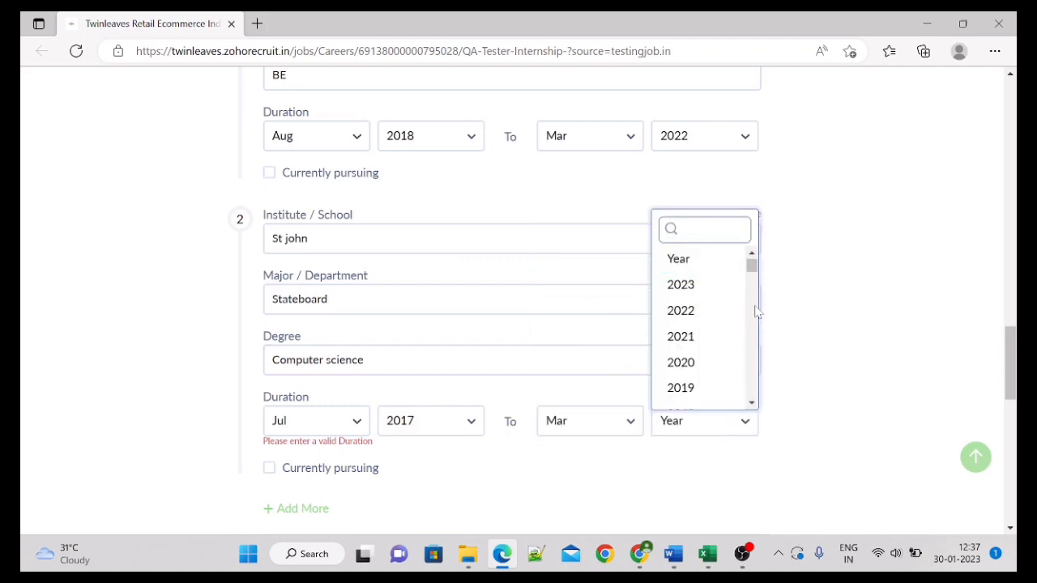
pyautogui.scroll(-3, 758, 311)
pyautogui.click(701, 275)
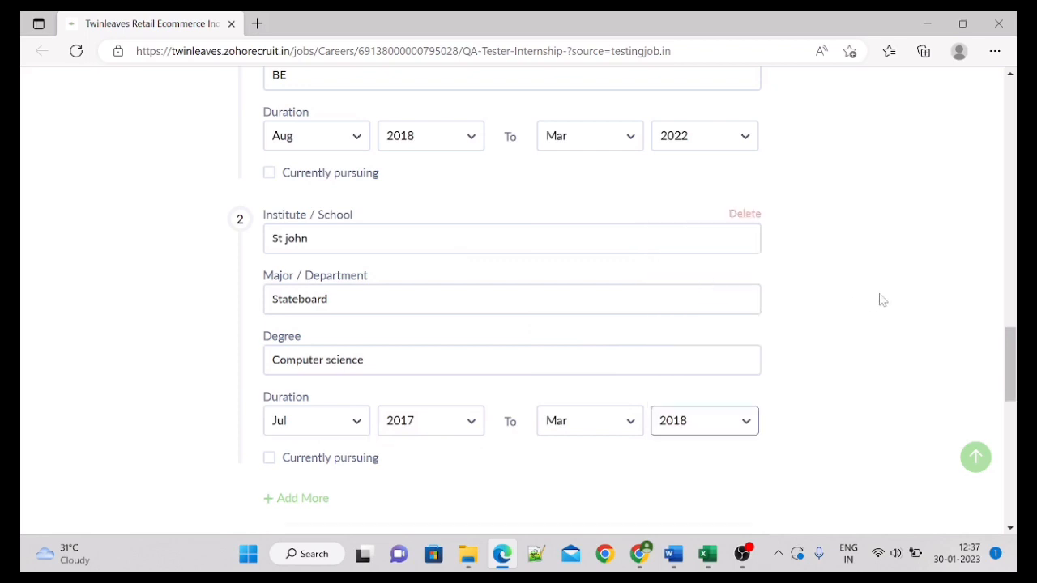
pyautogui.scroll(-3, 879, 298)
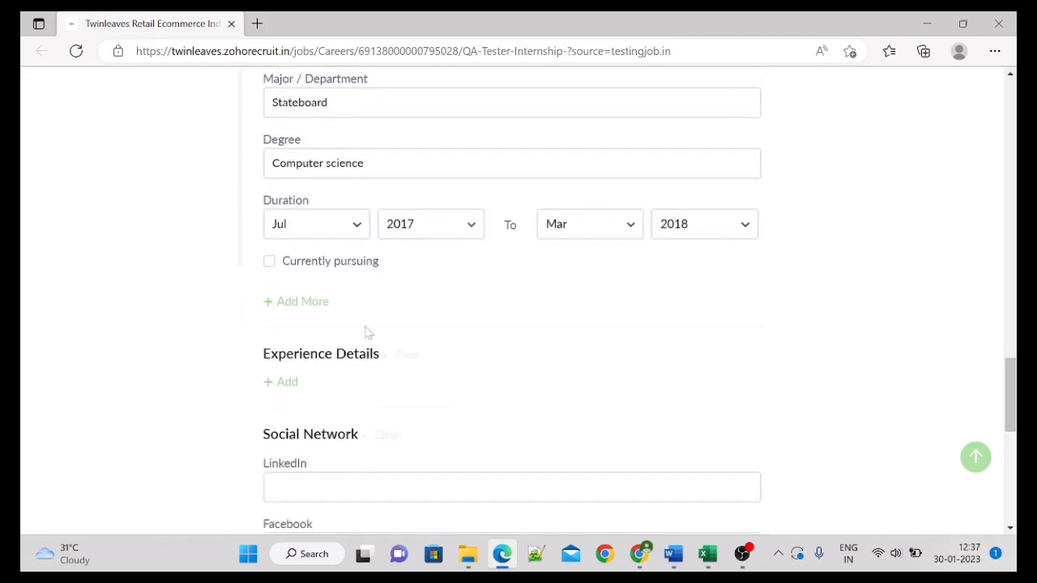
# Step: Add a third education entry with STATE BOARD as both major and degree
pyautogui.click(300, 304)
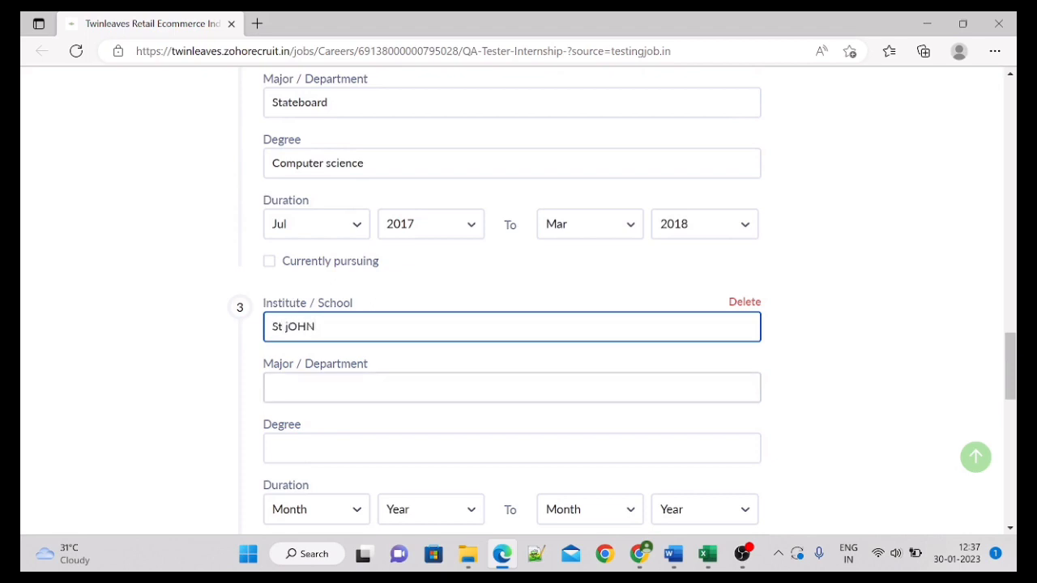
pyautogui.click(324, 387)
pyautogui.write('STAT')
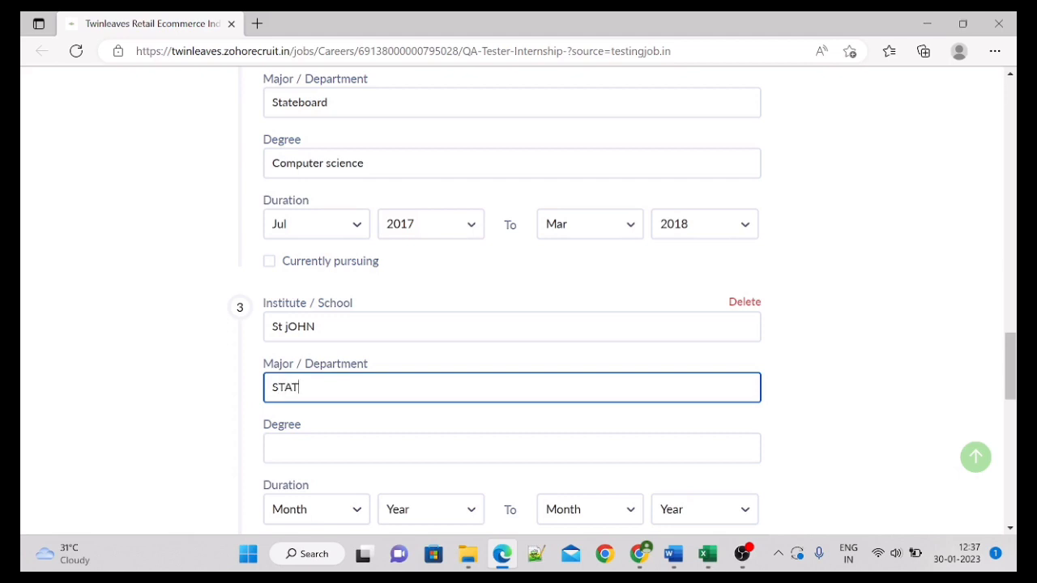
pyautogui.write('E BOARD')
pyautogui.click(306, 449)
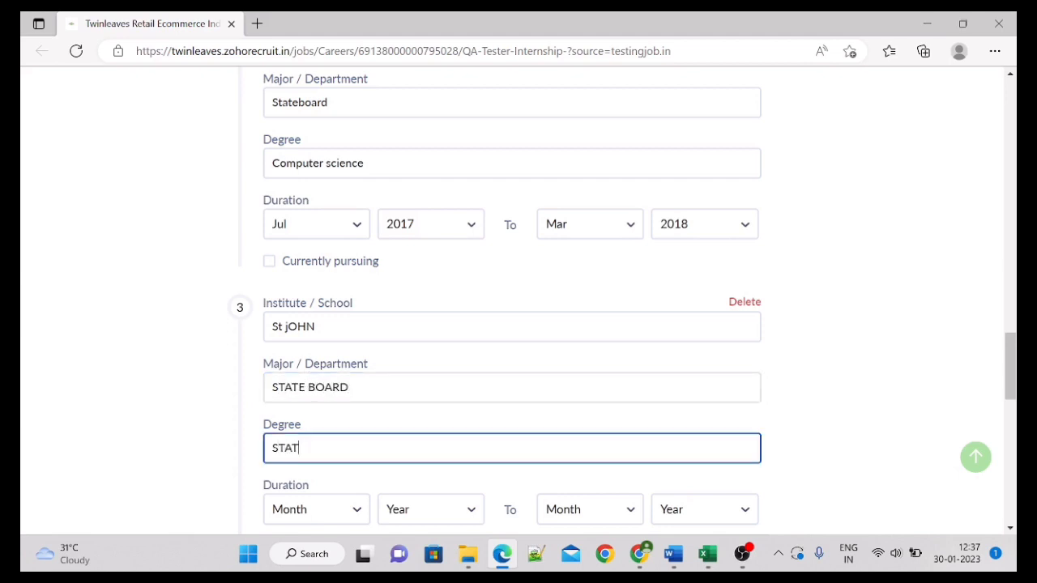
pyautogui.write('STATE BOARD')
pyautogui.click(913, 302)
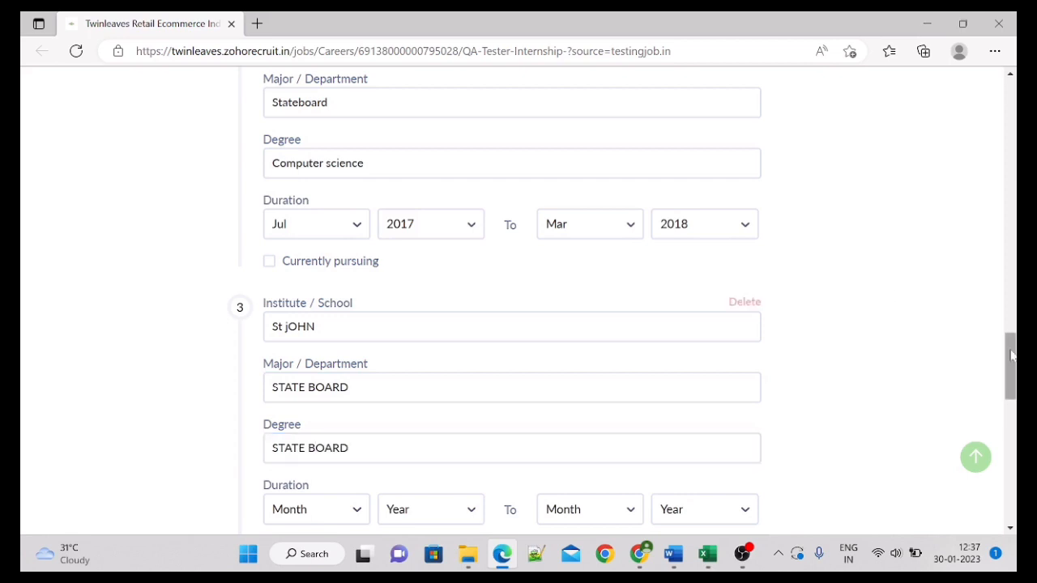
pyautogui.moveTo(1010, 357); pyautogui.dragTo(1009, 391)
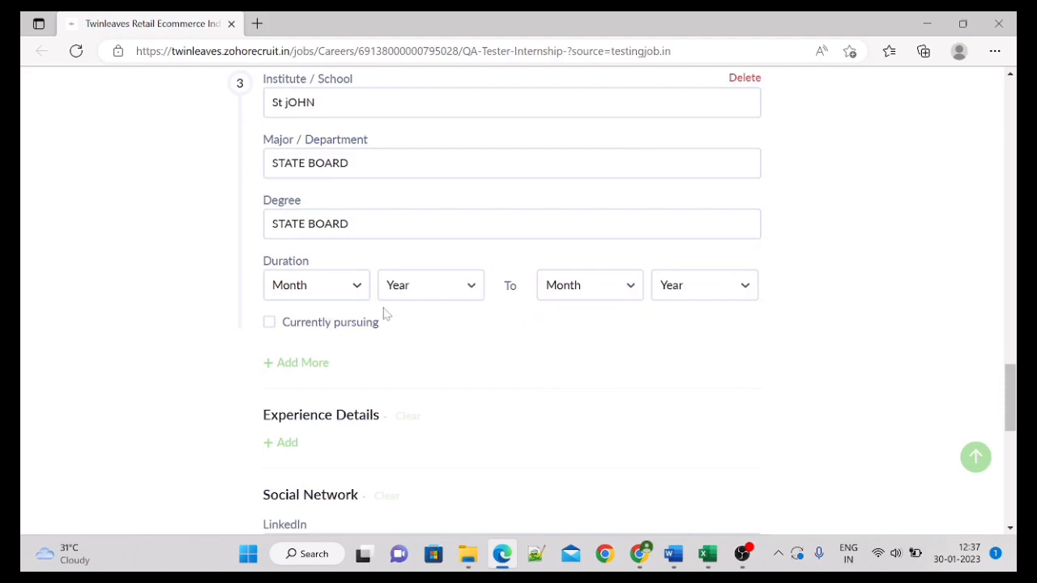
# Step: Set the third entry's duration from Jul 2015 to Mar 2016
pyautogui.click(333, 290)
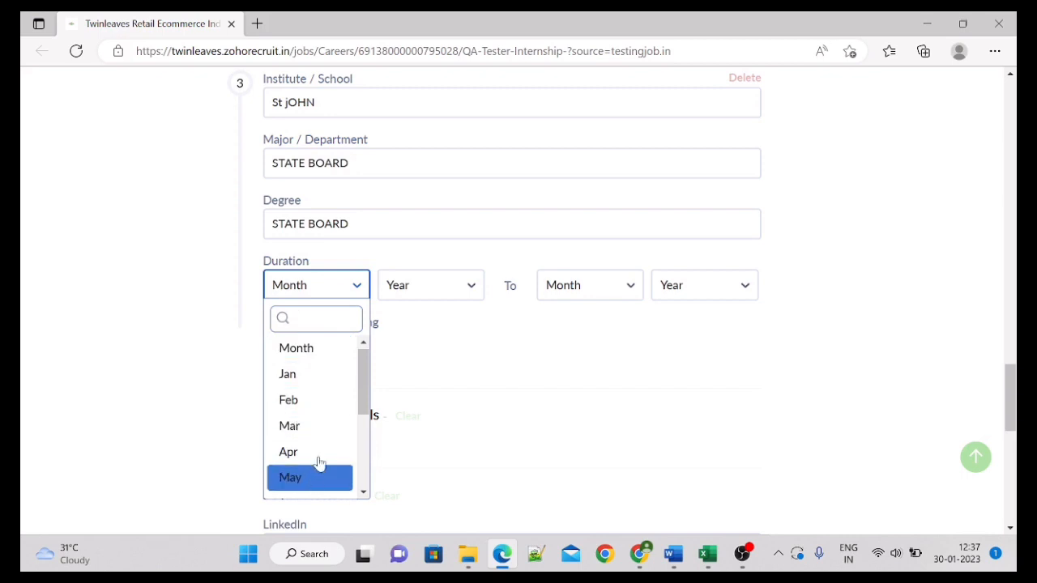
pyautogui.scroll(-1, 319, 457)
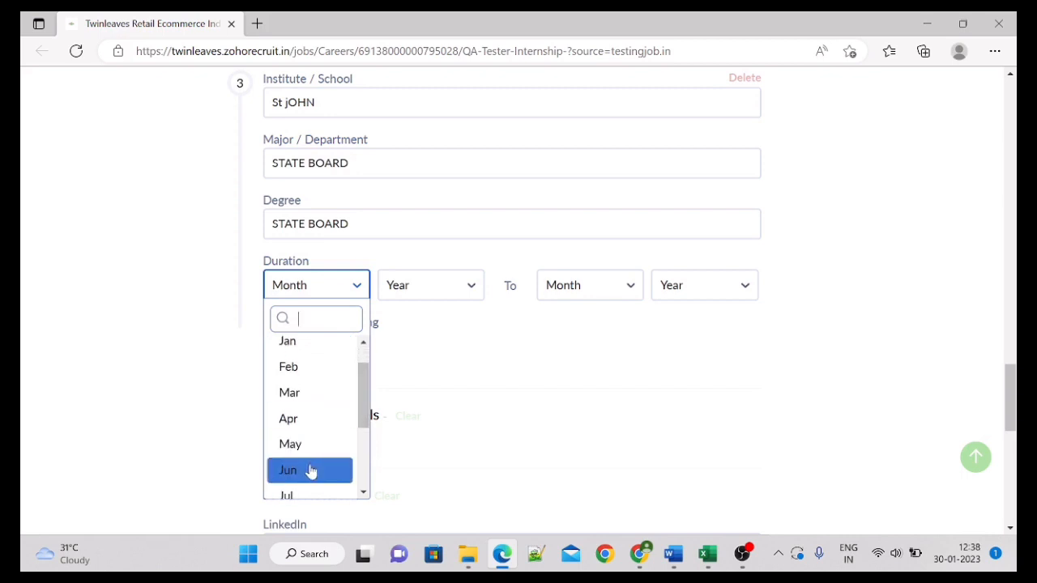
pyautogui.moveTo(363, 396); pyautogui.dragTo(360, 418)
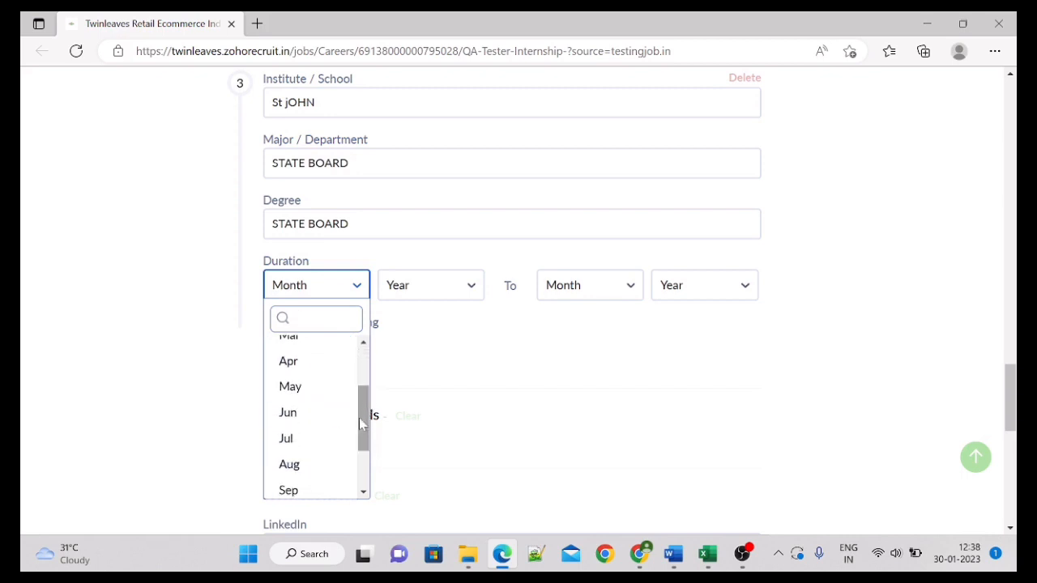
pyautogui.click(286, 438)
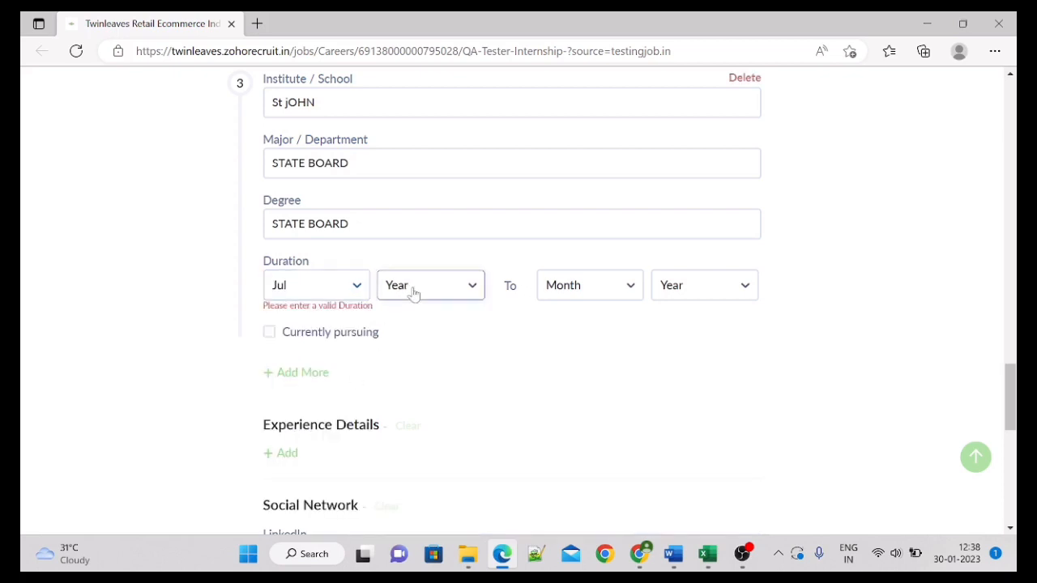
pyautogui.click(413, 293)
pyautogui.moveTo(478, 353); pyautogui.dragTo(479, 371)
pyautogui.click(430, 397)
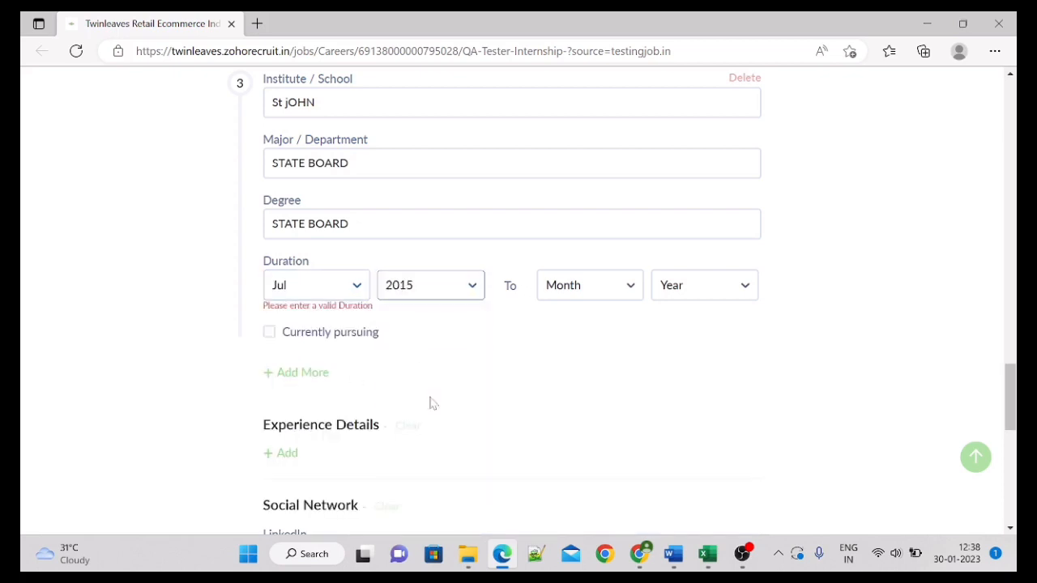
pyautogui.click(609, 286)
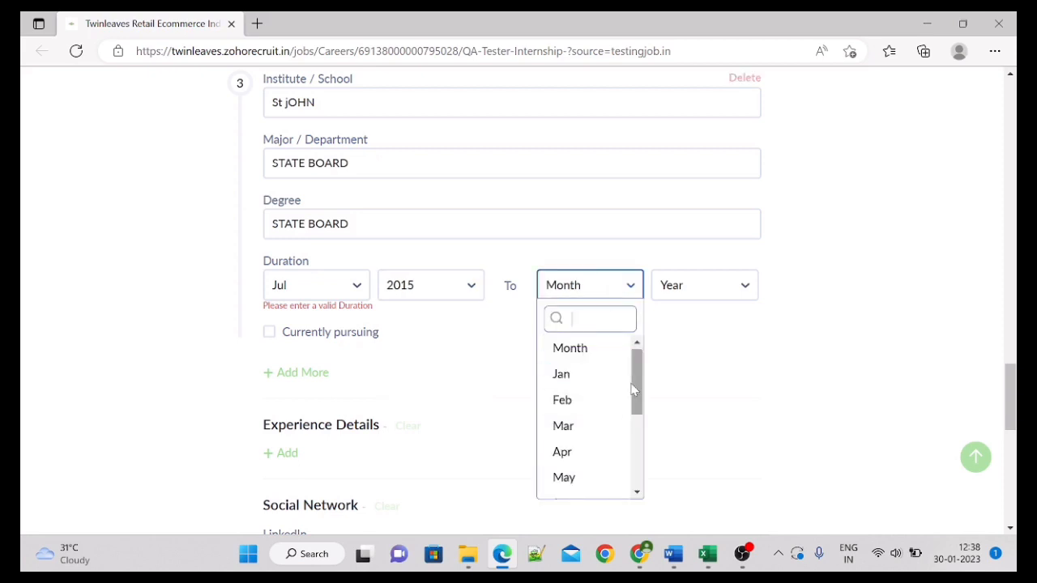
pyautogui.click(563, 425)
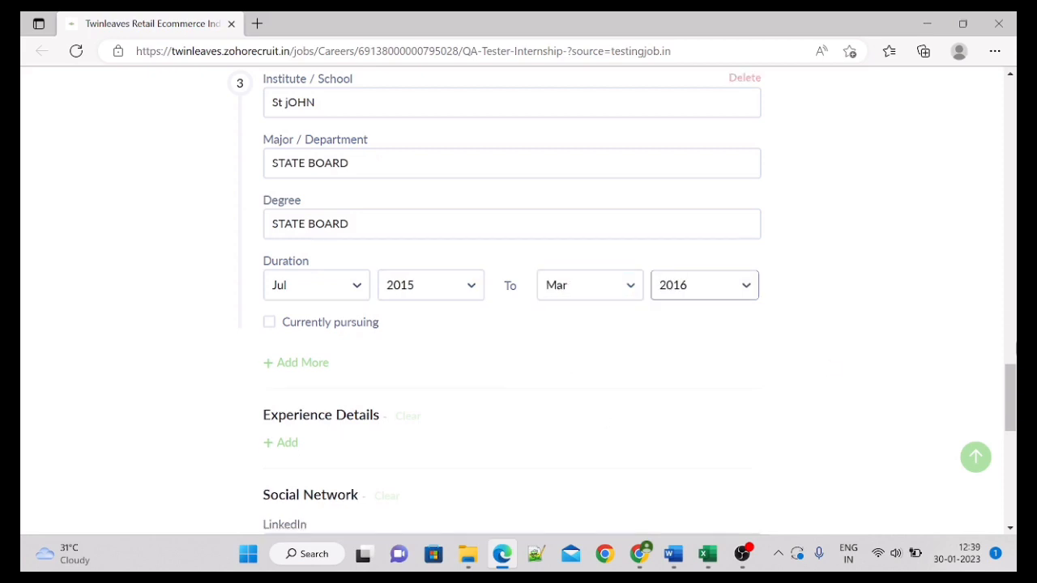
pyautogui.moveTo(1012, 395); pyautogui.dragTo(1013, 429)
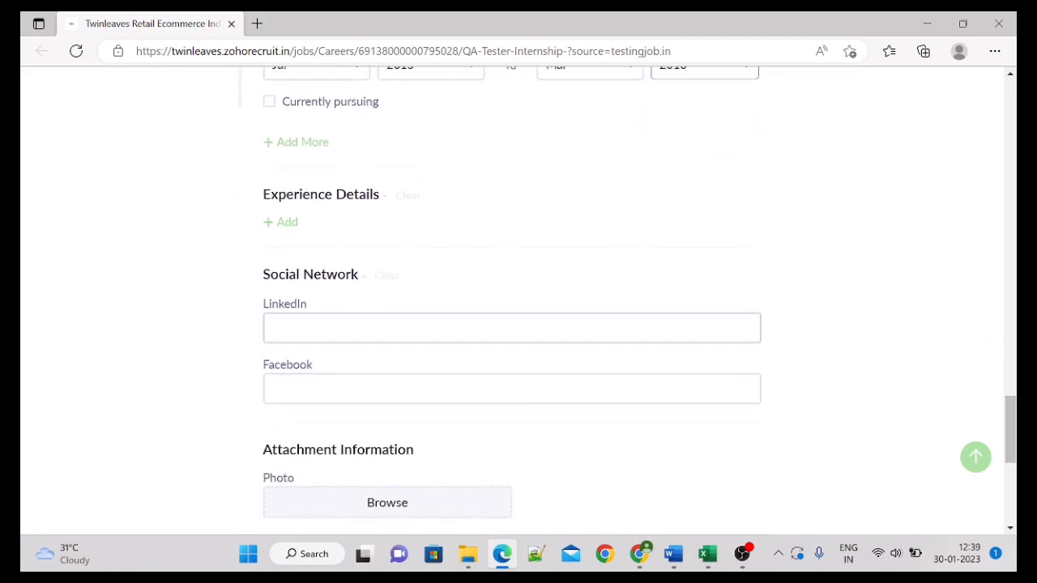
pyautogui.click(340, 328)
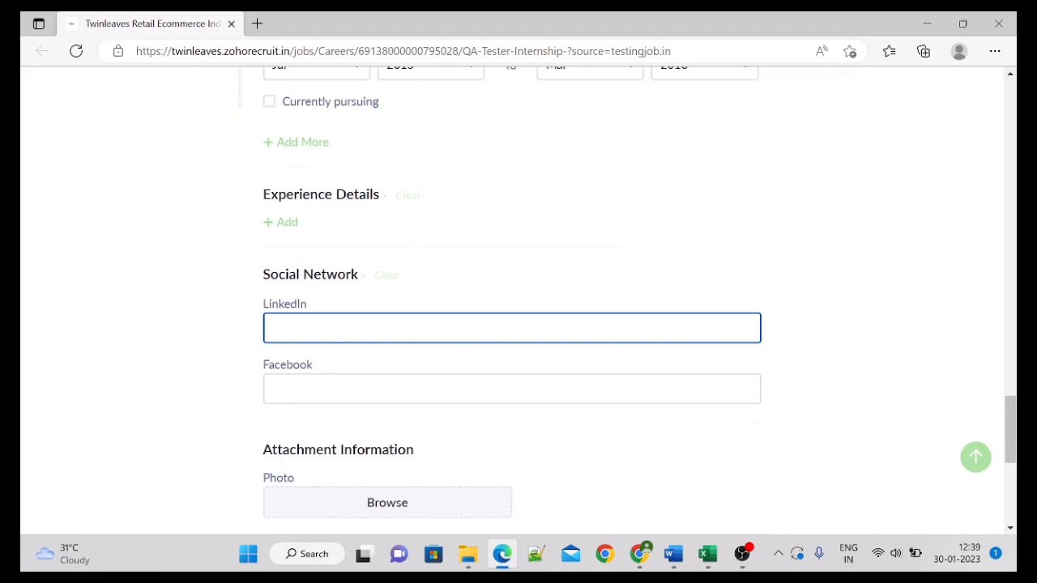
pyautogui.click(312, 388)
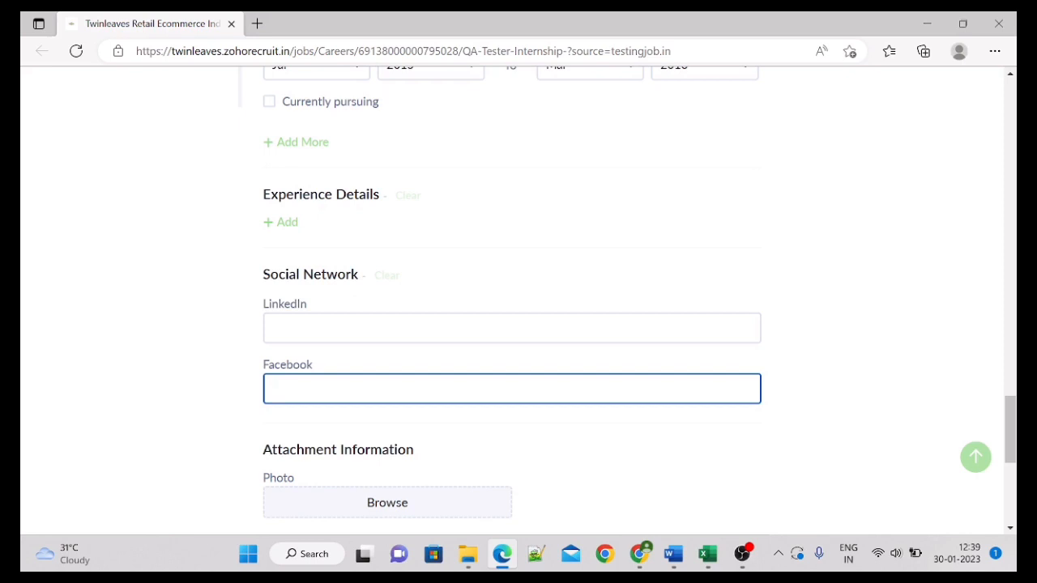
pyautogui.click(623, 476)
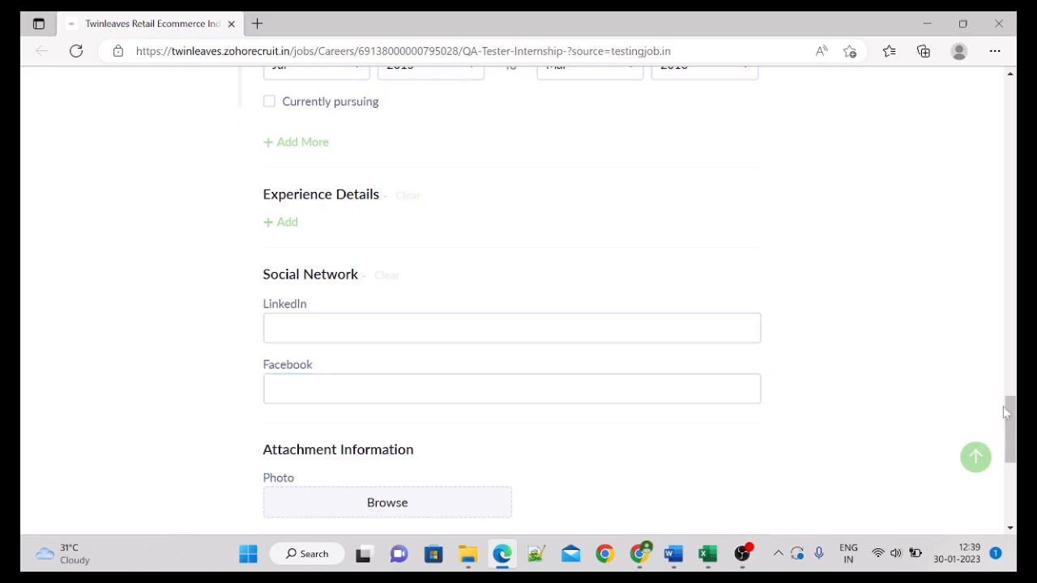
# Step: Attach Passport_Size_Image.jpg from Downloads as the application photo
pyautogui.scroll(-2, 1010, 430)
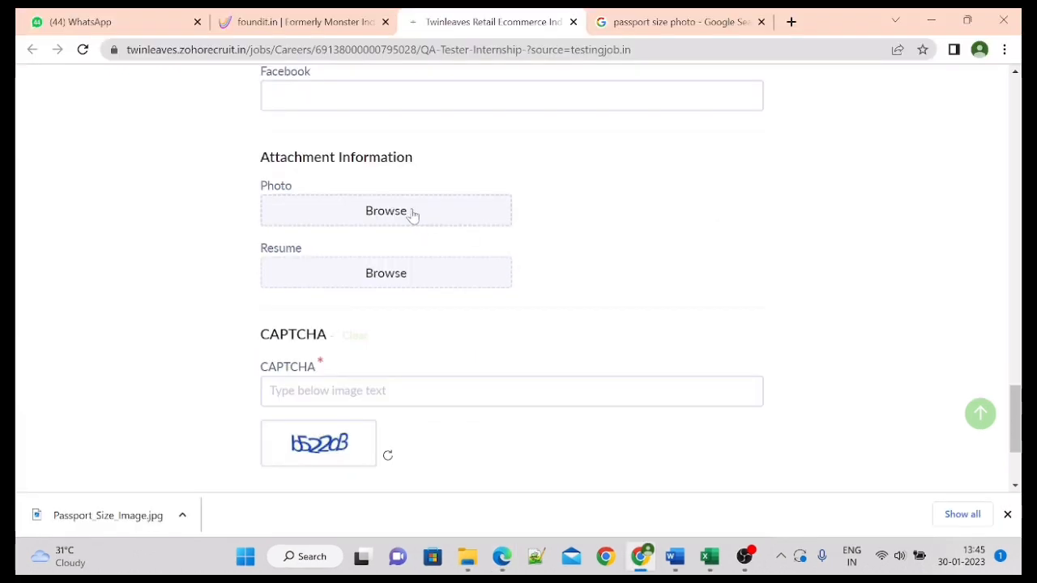
pyautogui.click(747, 559)
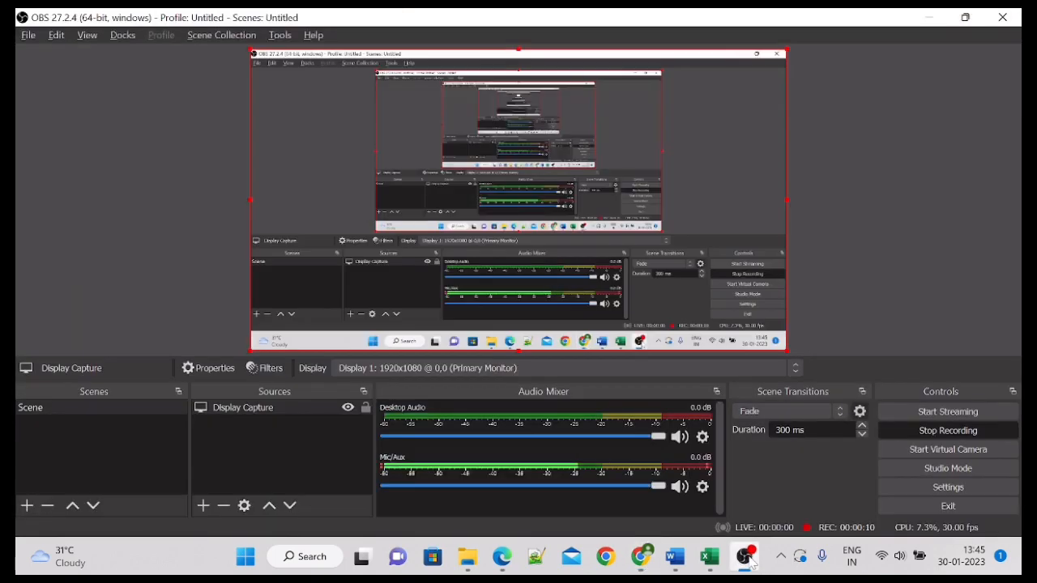
pyautogui.click(747, 559)
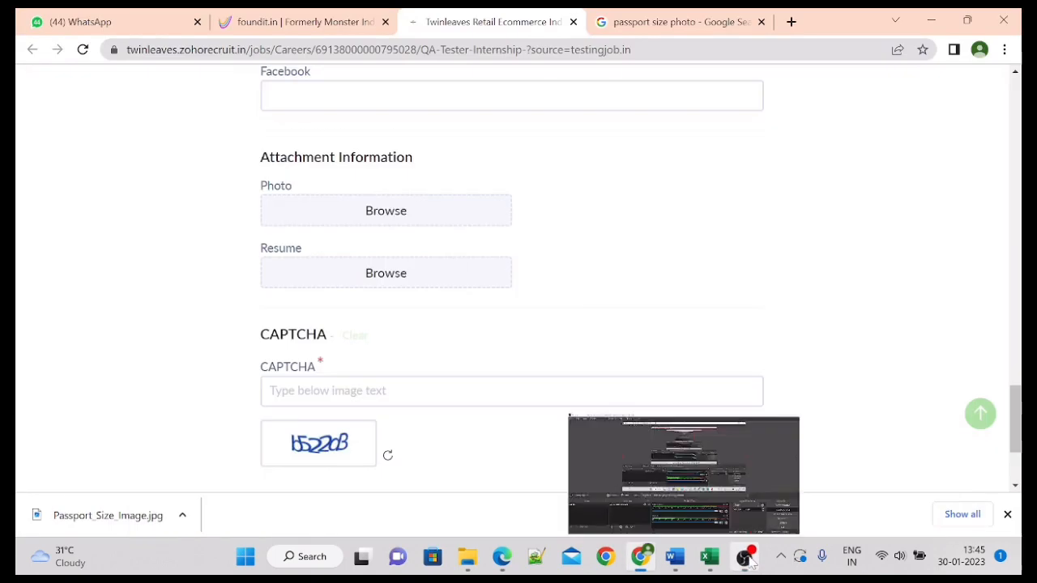
pyautogui.click(384, 209)
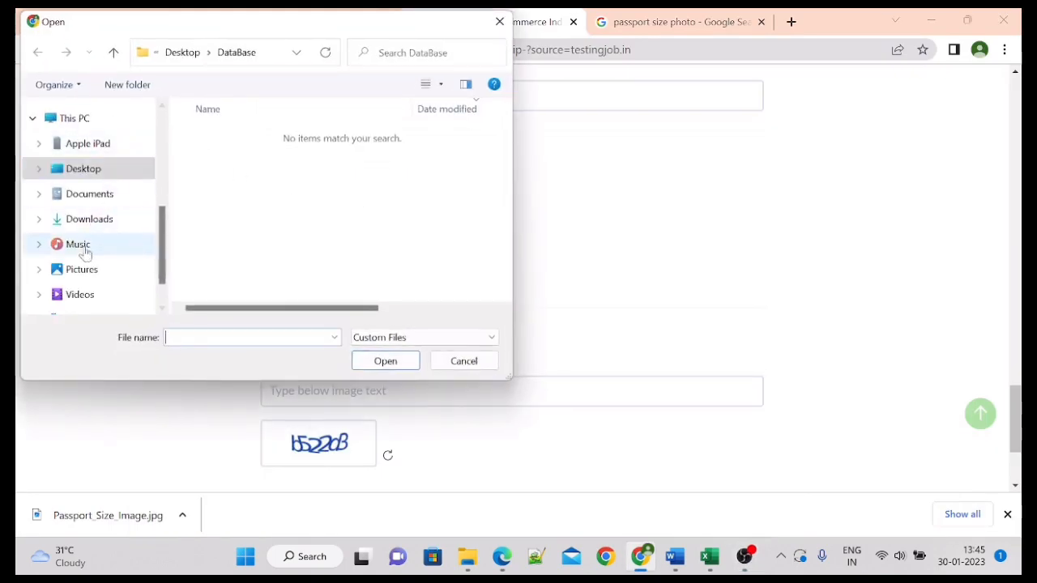
pyautogui.click(100, 217)
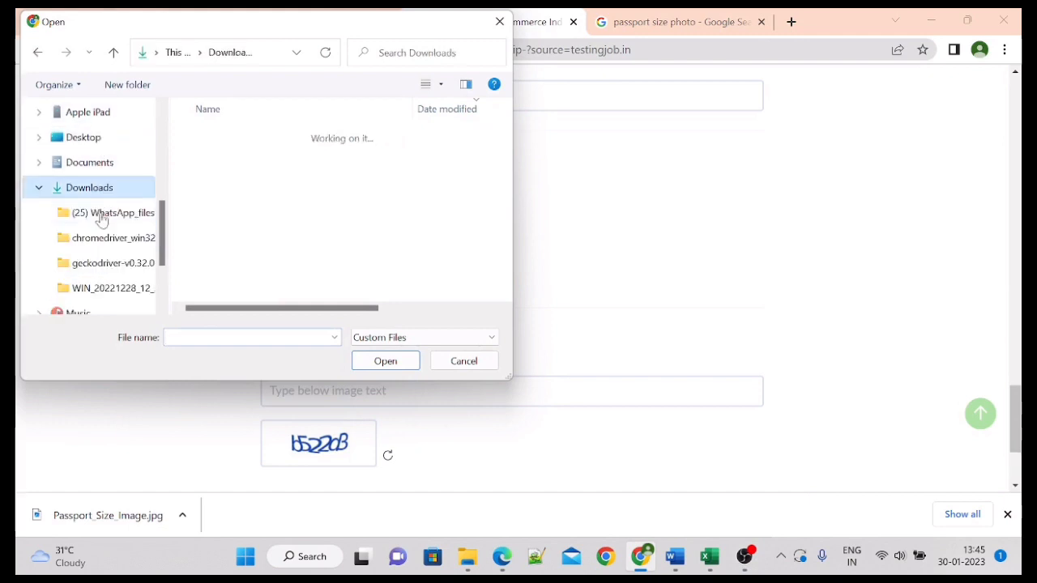
pyautogui.click(232, 158)
pyautogui.click(381, 362)
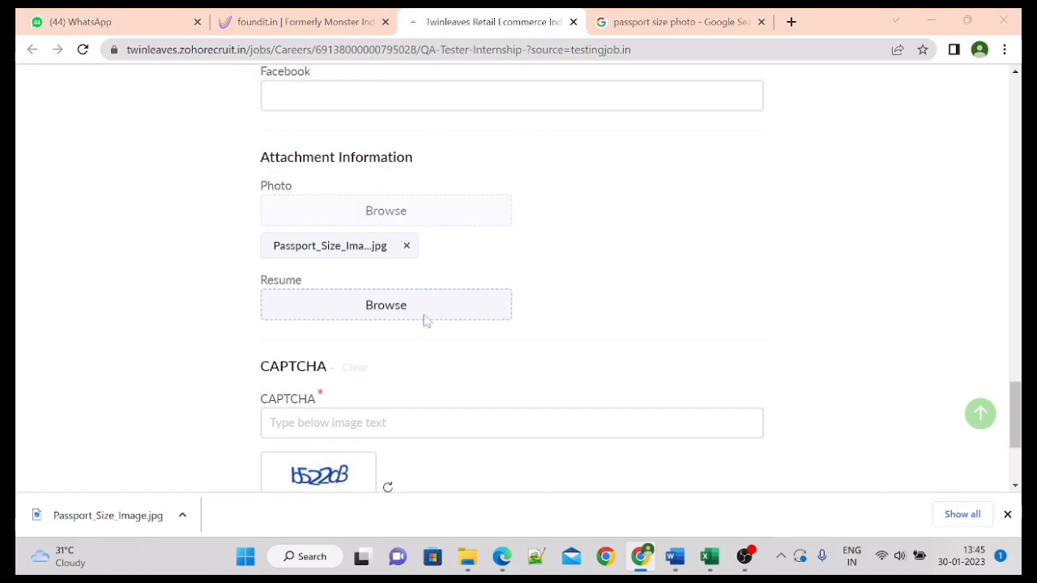
# Step: Attach the .docx resume from the Desktop under Resume
pyautogui.click(424, 322)
pyautogui.click(83, 168)
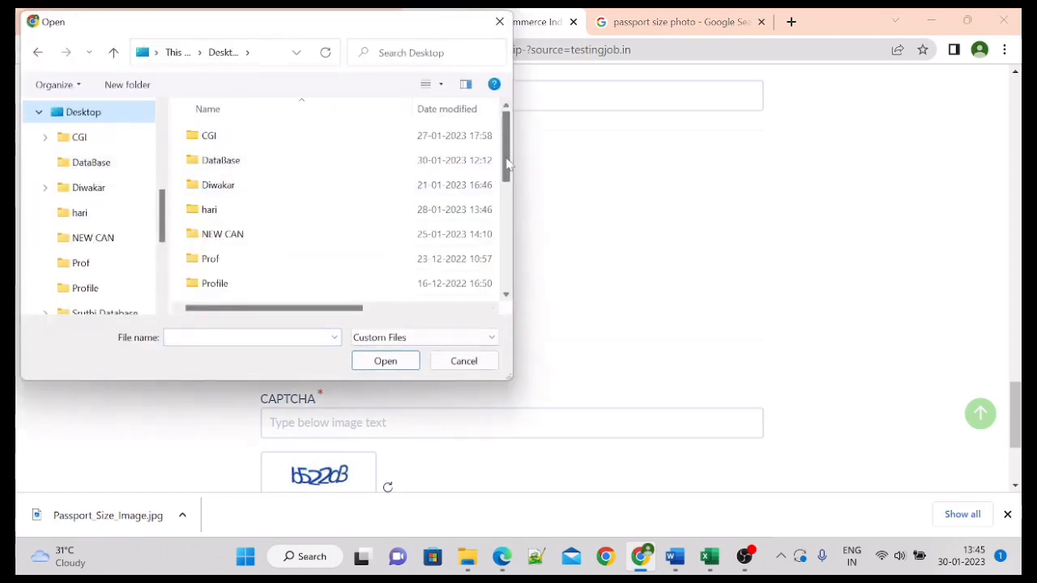
pyautogui.moveTo(505, 162); pyautogui.dragTo(502, 259)
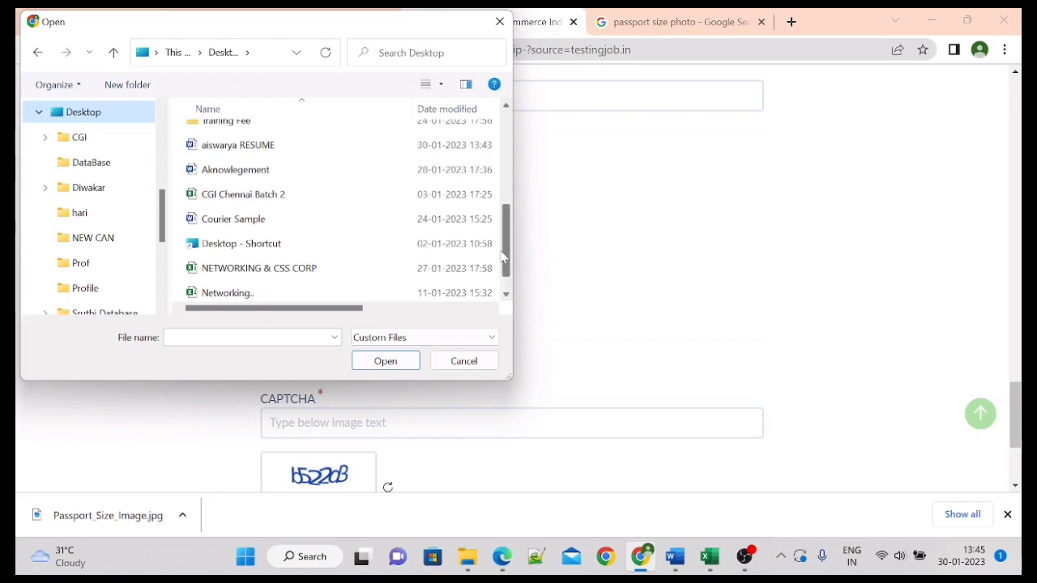
pyautogui.click(277, 145)
pyautogui.click(378, 364)
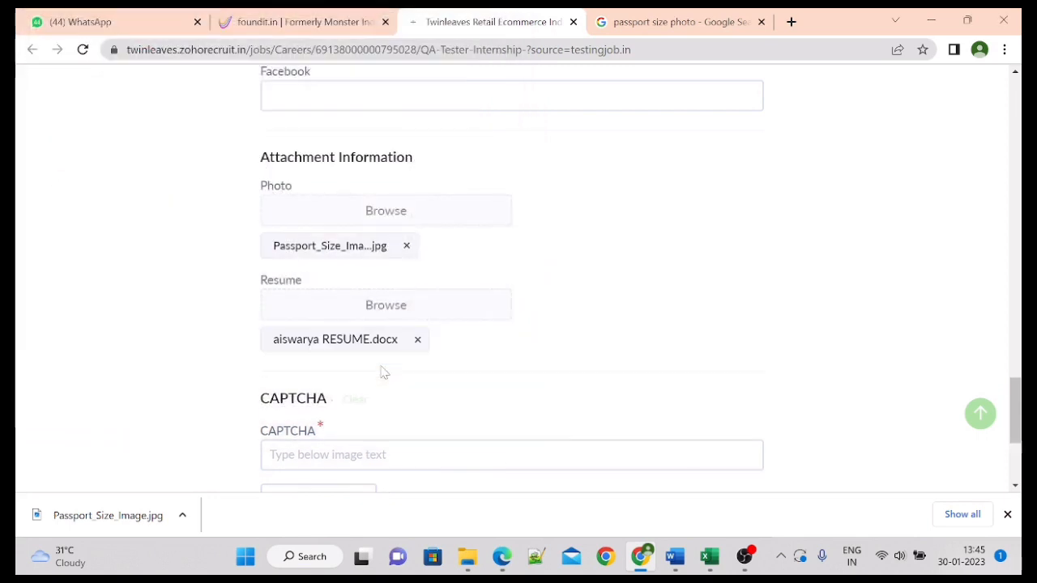
pyautogui.scroll(-2, 1006, 370)
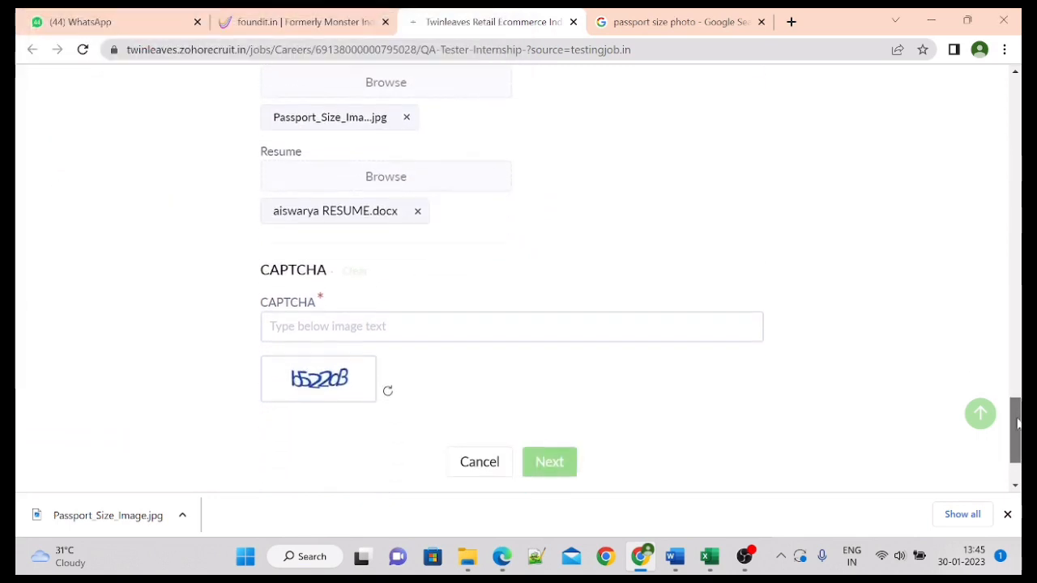
# Step: Enter the CAPTCHA text, correct it after the first rejection, and continue to the assessment
pyautogui.click(511, 293)
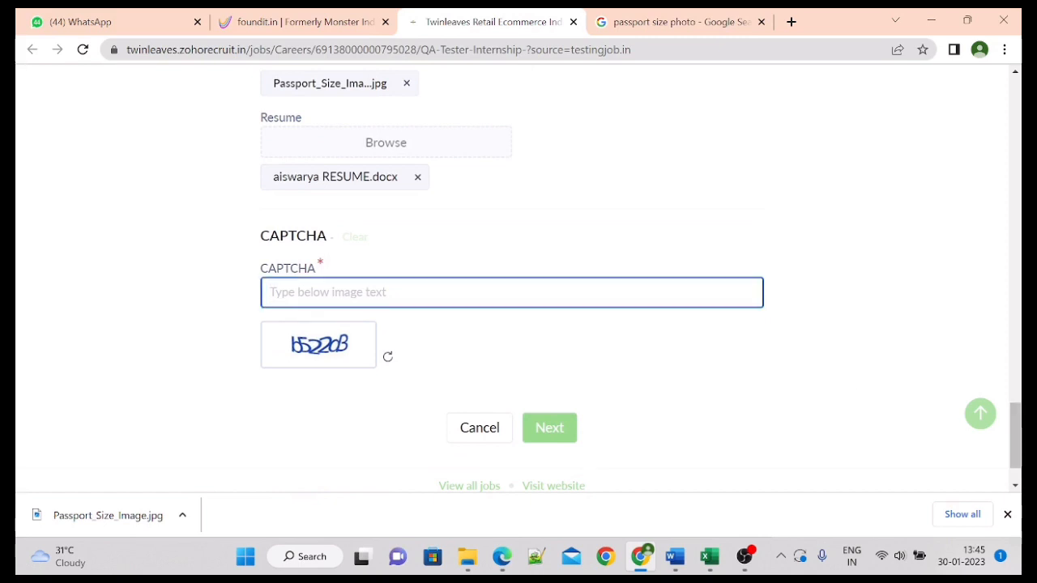
pyautogui.write('b')
pyautogui.write('55')
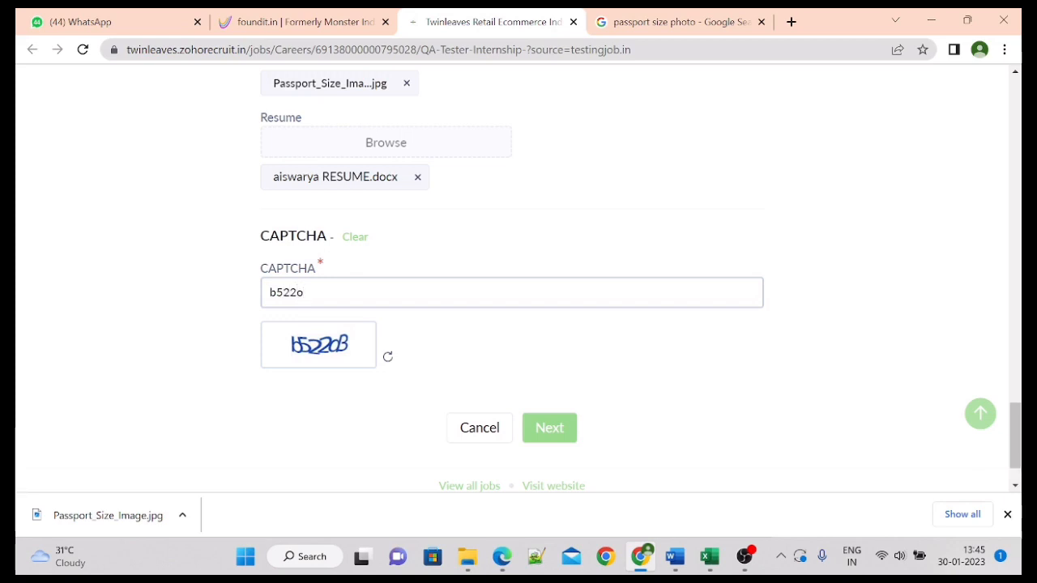
pyautogui.click(547, 439)
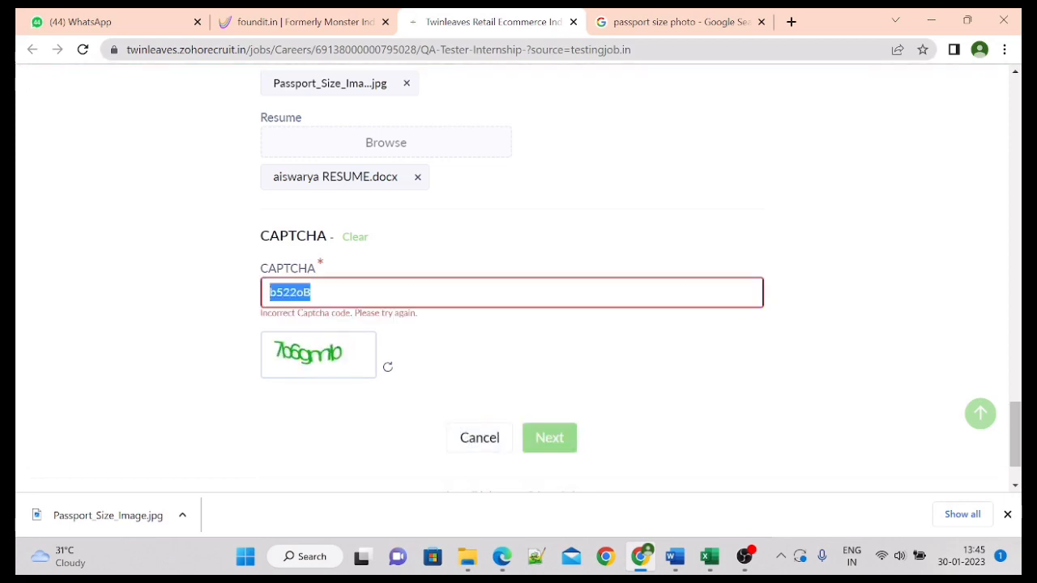
pyautogui.press('BackSpace')
pyautogui.write('7B6GM')
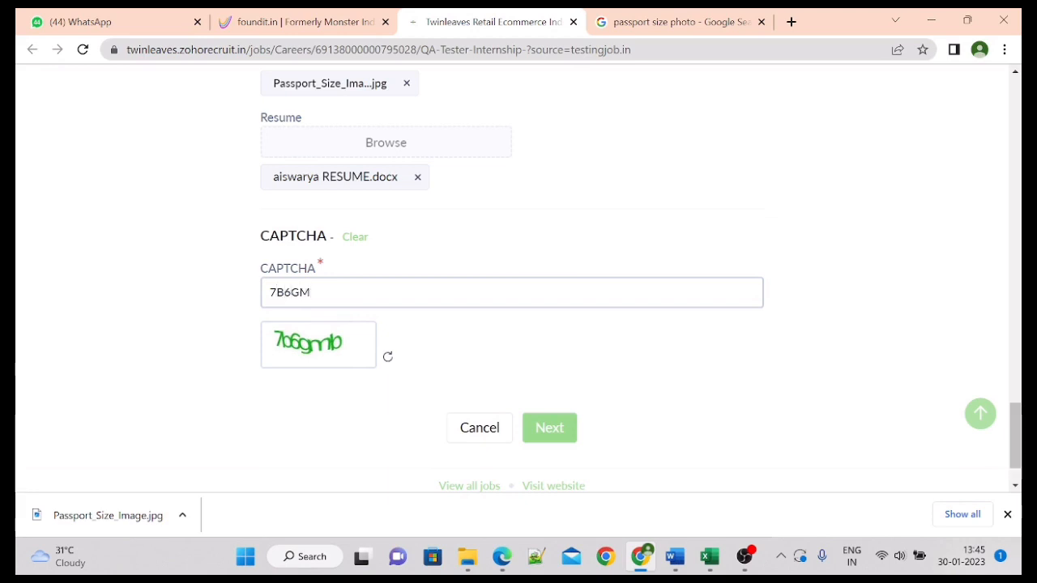
pyautogui.press('BackSpace')
pyautogui.press('BackSpace')
pyautogui.write('mb')
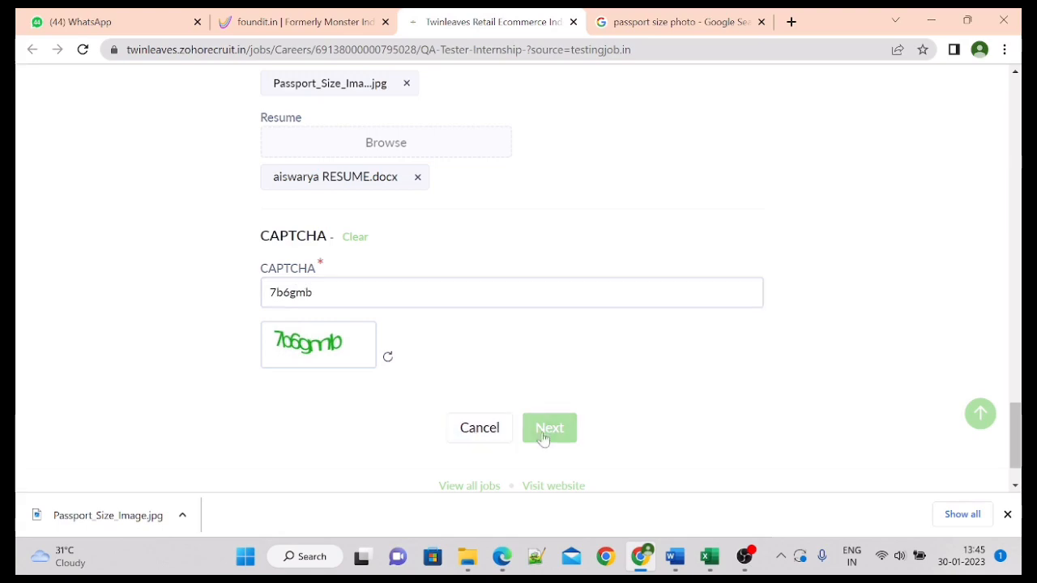
pyautogui.click(557, 435)
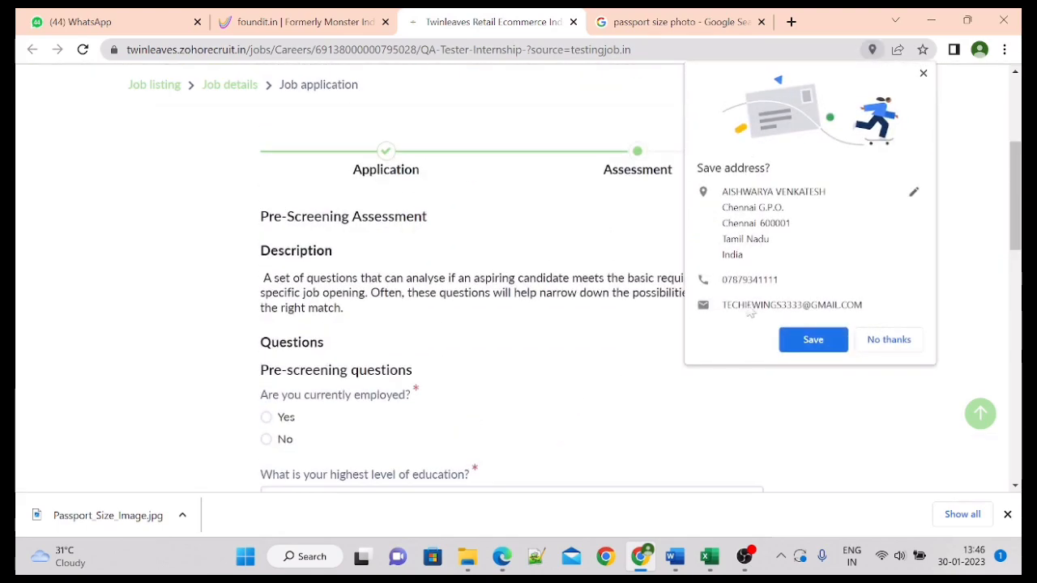
# Step: Decline saving the address, answer No to currently employed, and give education as Be
pyautogui.click(888, 340)
pyautogui.scroll(2, 1014, 162)
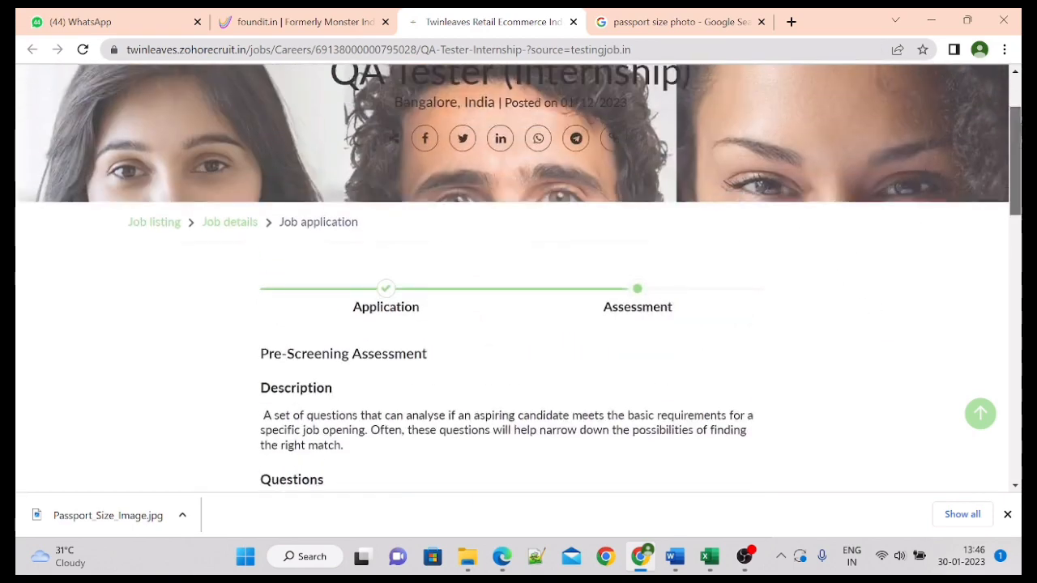
pyautogui.scroll(-2, 1015, 166)
pyautogui.moveTo(1018, 176); pyautogui.dragTo(1017, 201)
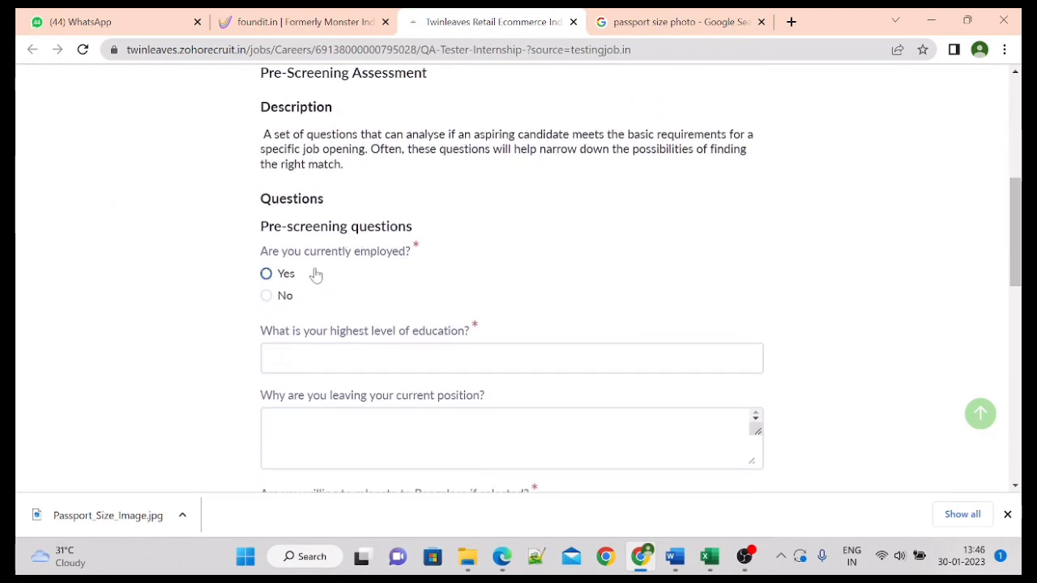
pyautogui.click(265, 296)
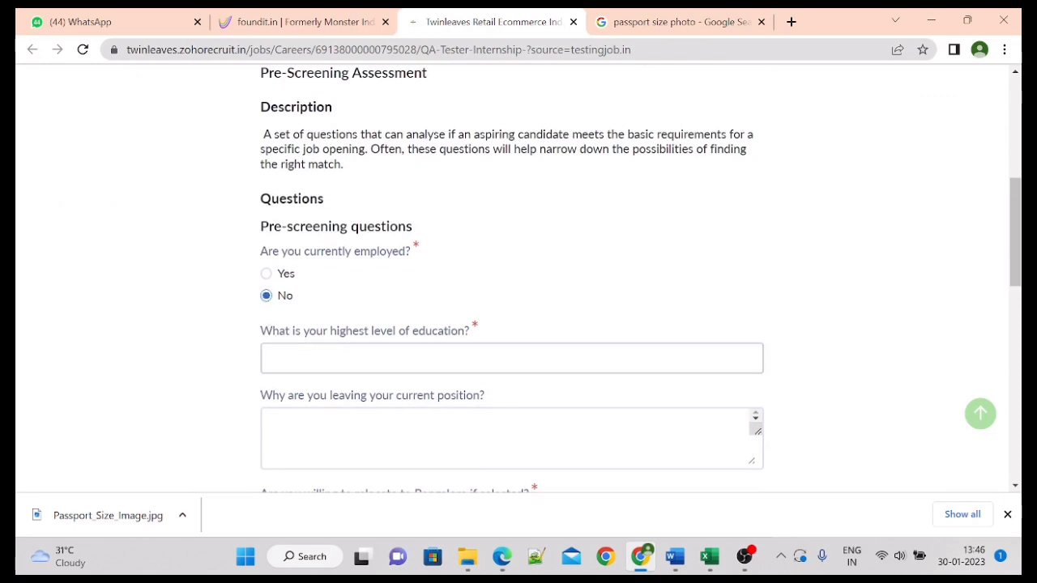
pyautogui.click(270, 357)
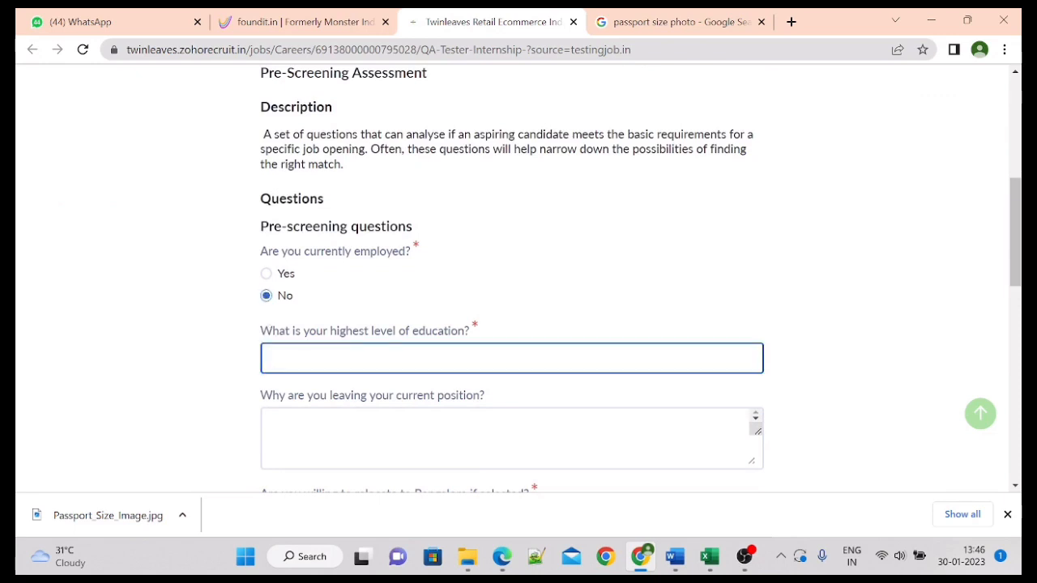
pyautogui.write('B')
pyautogui.write('o')
pyautogui.click(758, 443)
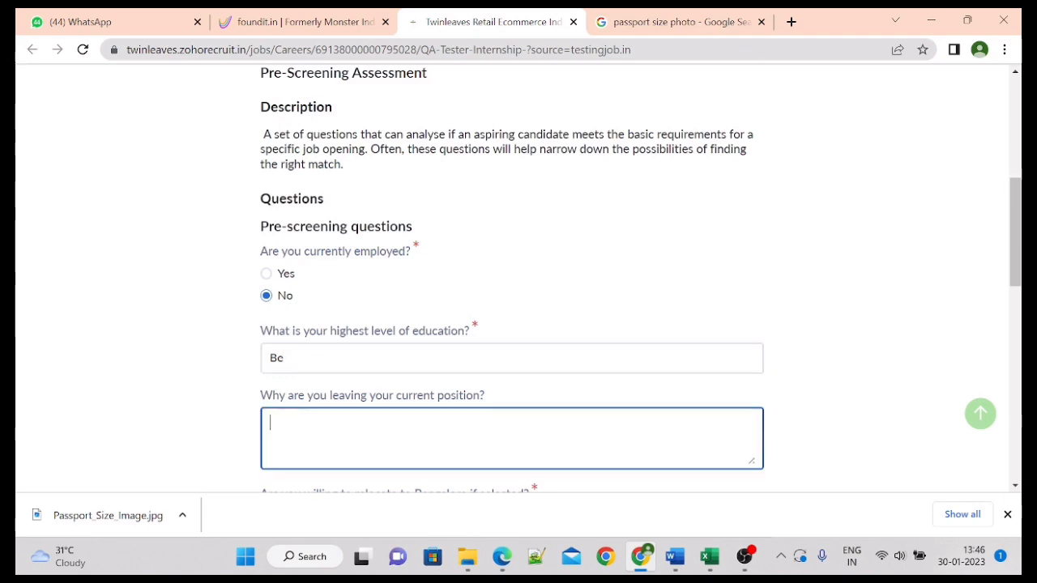
pyautogui.click(857, 380)
# Step: Answer Yes to relocating to Bangalore and choose Job board as the posting source
pyautogui.scroll(-2, 519, 280)
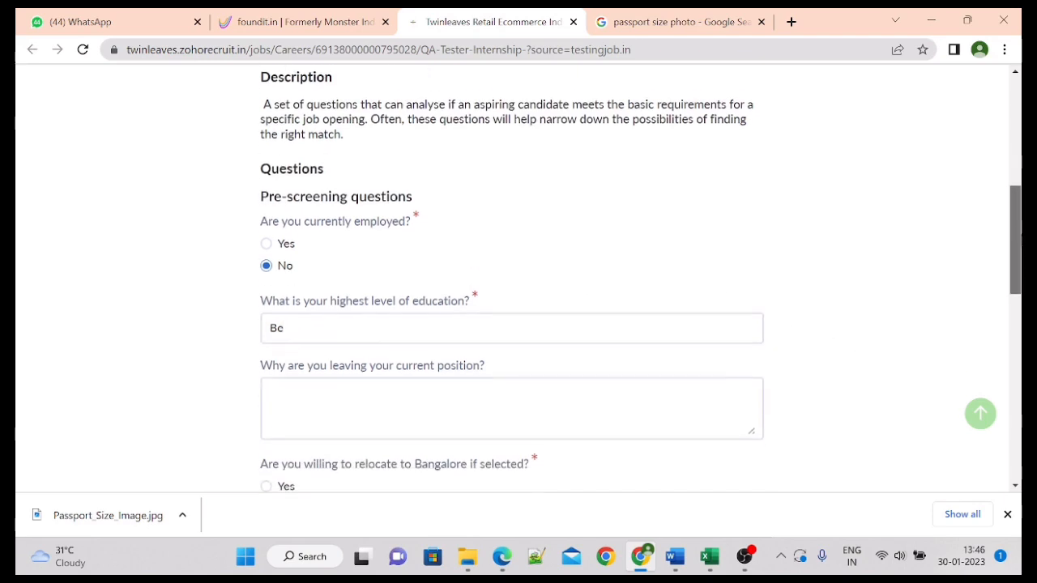
pyautogui.scroll(-1, 419, 299)
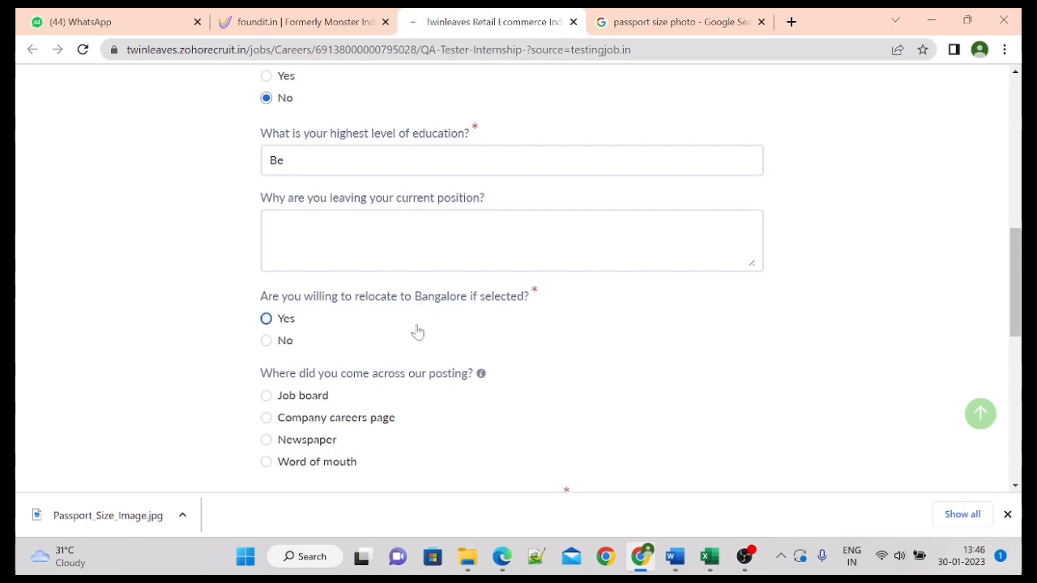
pyautogui.click(267, 324)
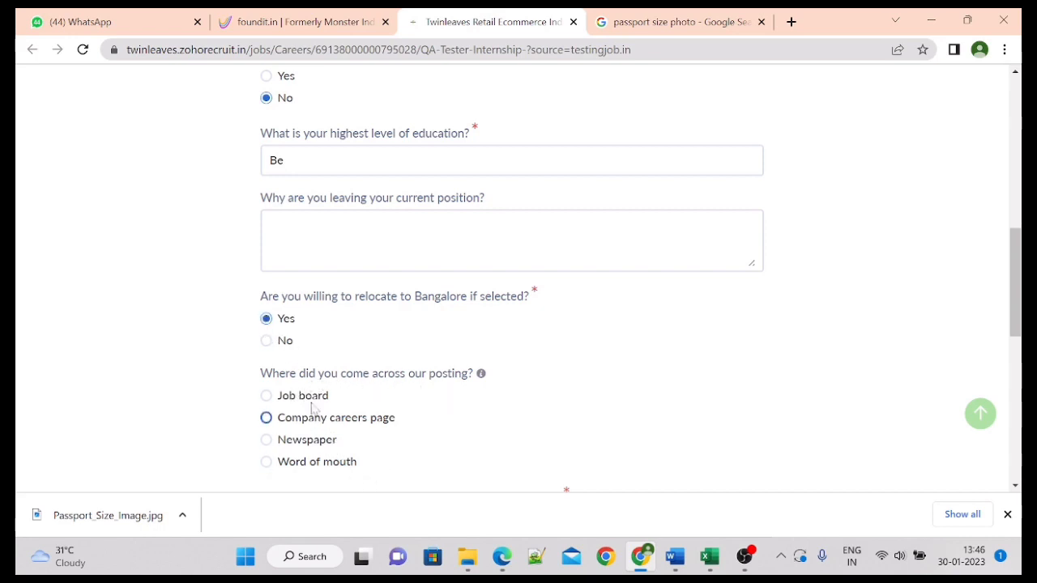
pyautogui.click(267, 397)
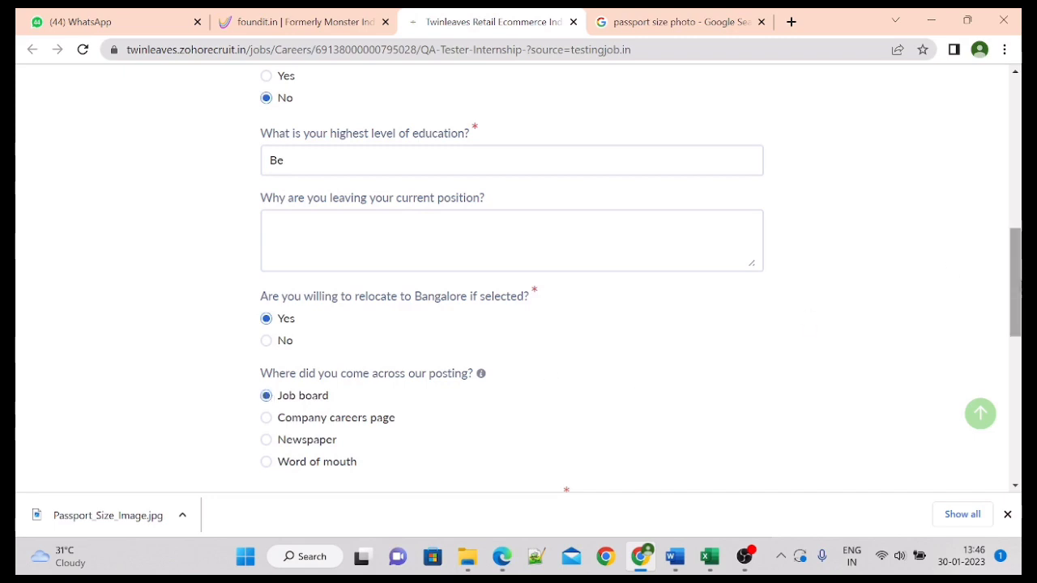
pyautogui.scroll(-3, 1016, 308)
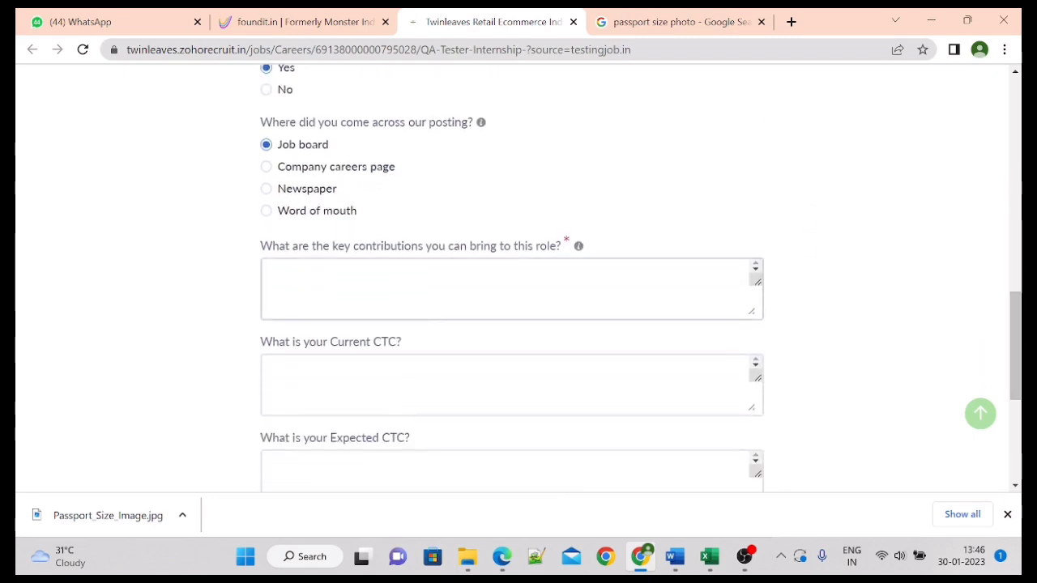
# Step: Answer the key contributions question with 'I will showcase all my trained skills, and i will be an asset for the organization'
pyautogui.click(511, 290)
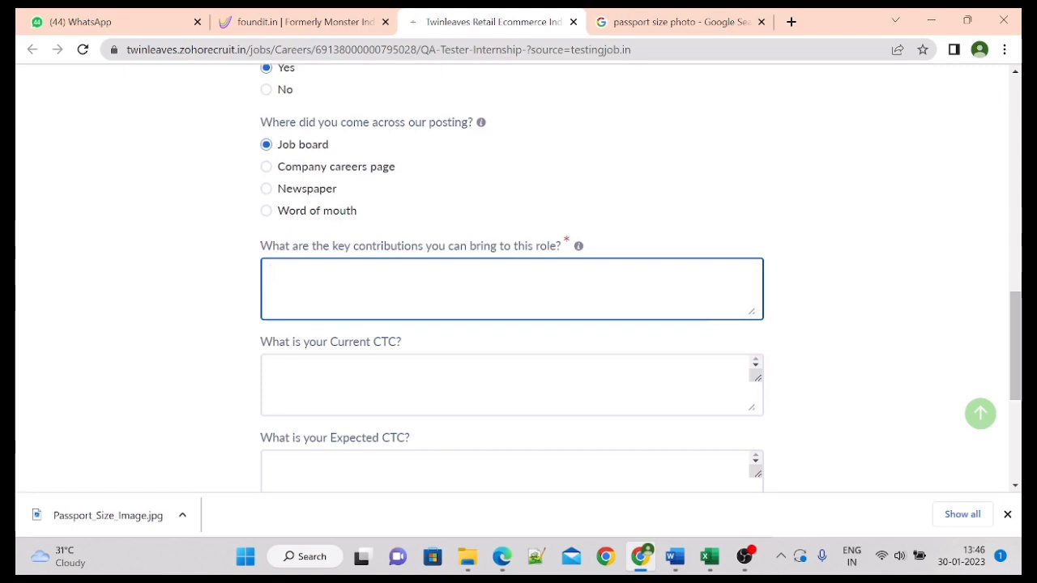
pyautogui.write('I will')
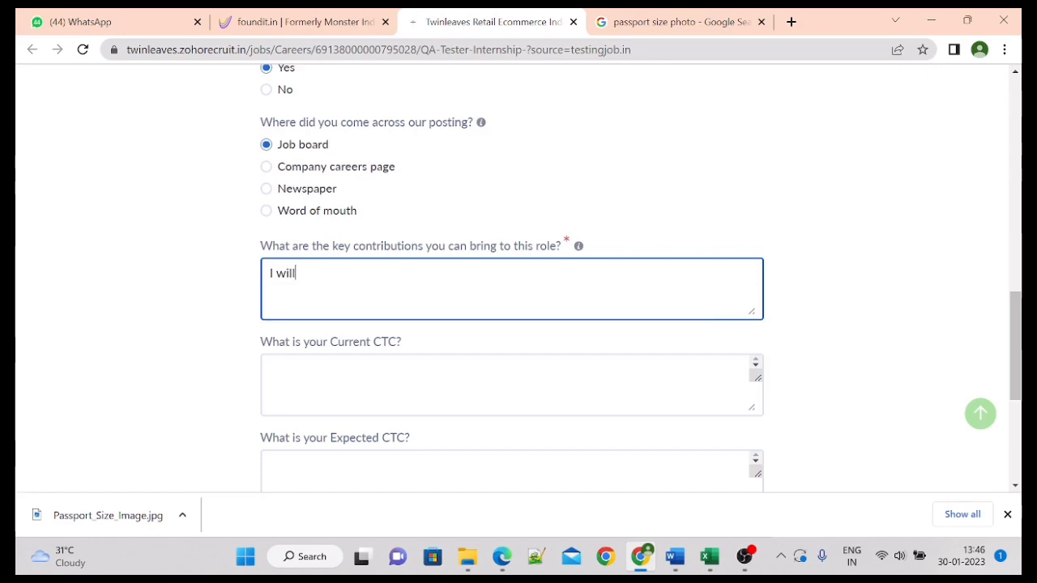
pyautogui.write(' shocase mu')
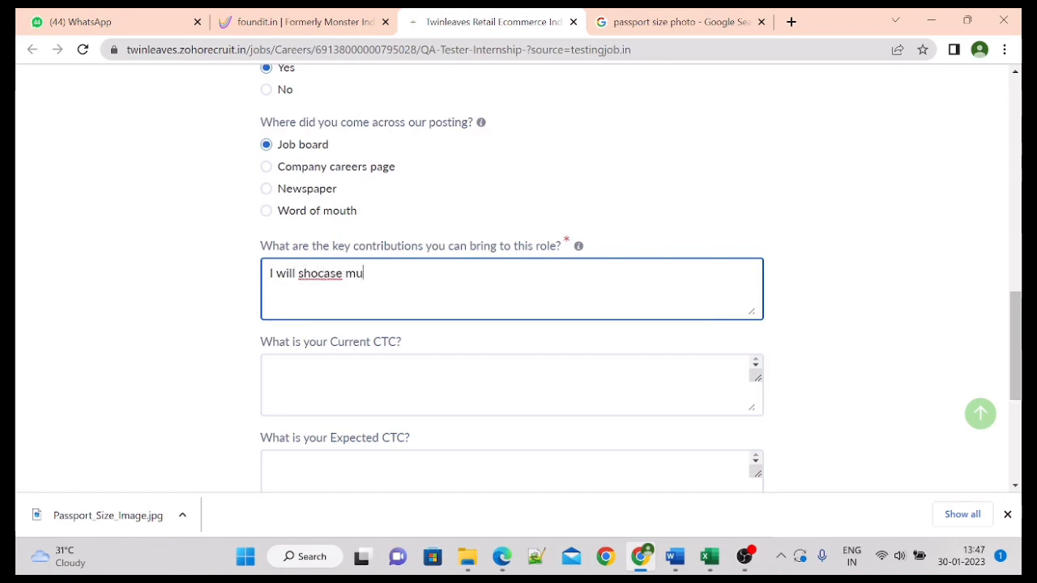
pyautogui.press('BackSpace')
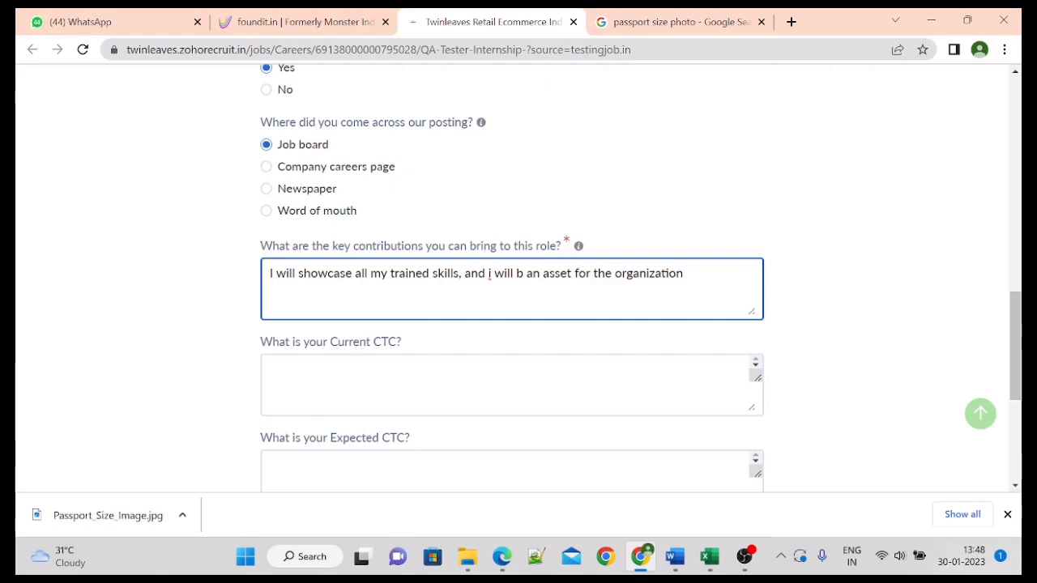
pyautogui.write('e')
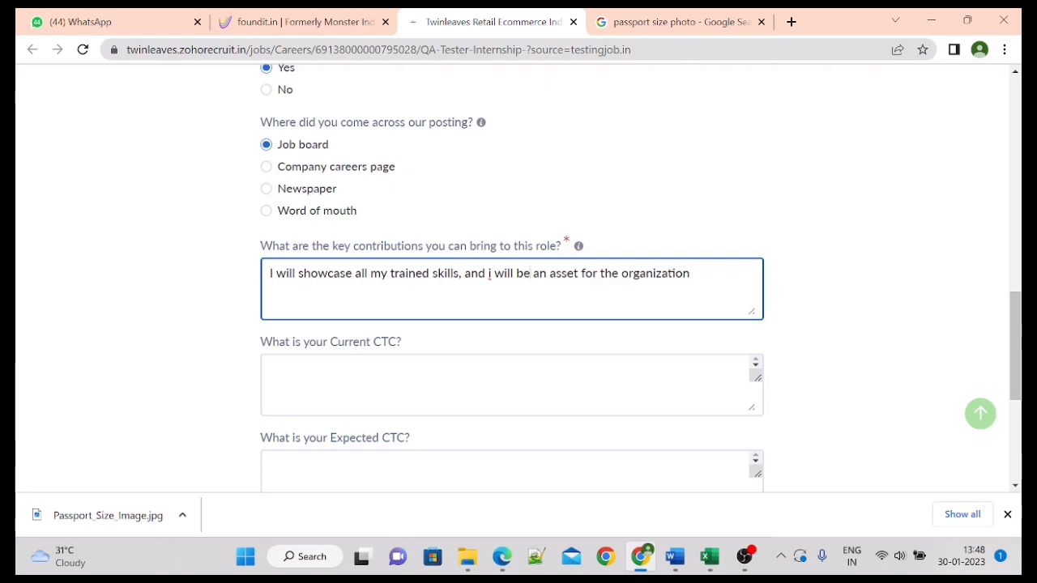
pyautogui.click(394, 393)
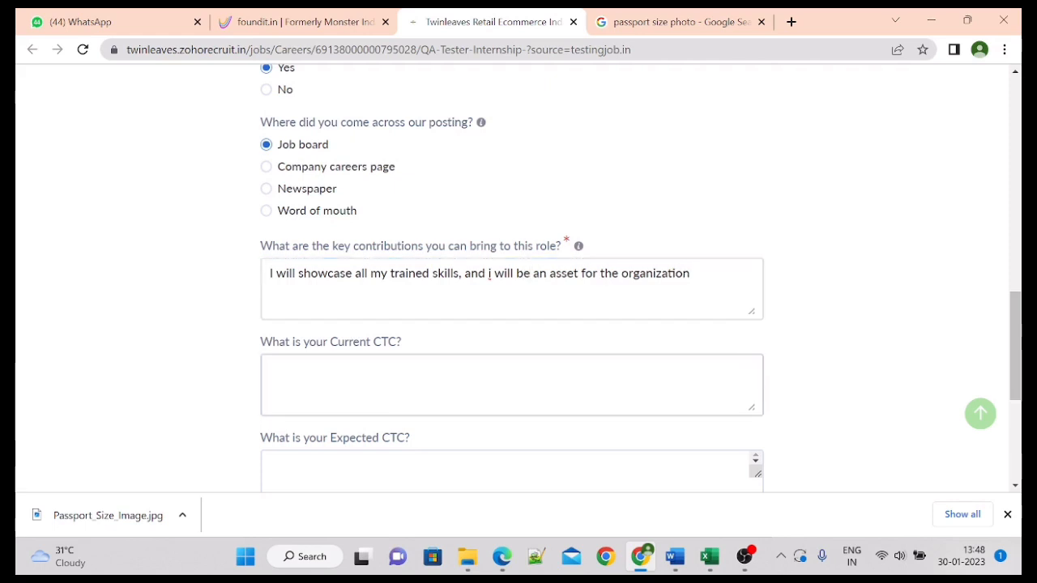
# Step: Submit the pre-screening assessment from the bottom of the form
pyautogui.moveTo(1018, 316); pyautogui.dragTo(1015, 375)
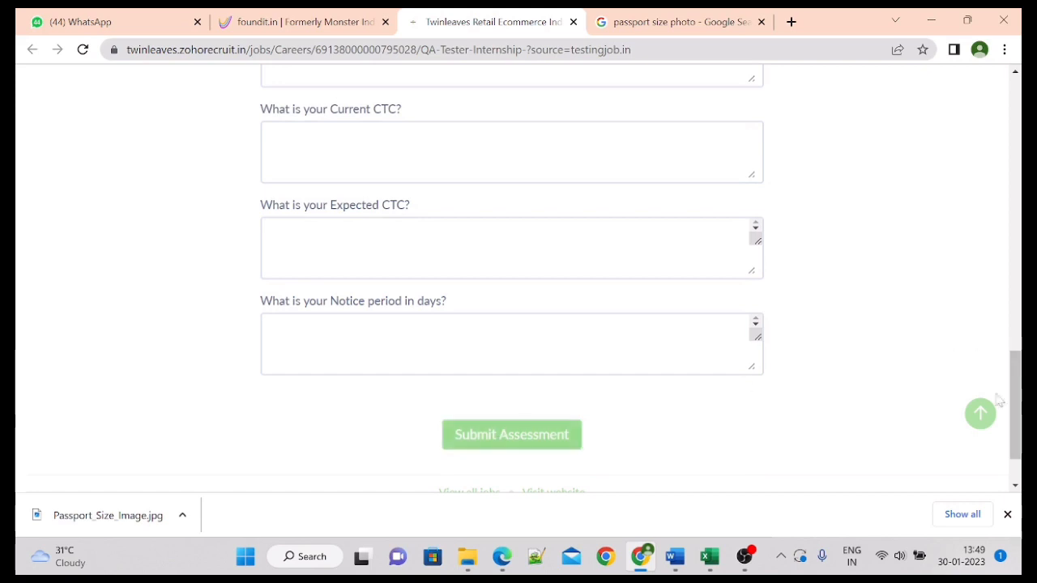
pyautogui.scroll(-1, 999, 400)
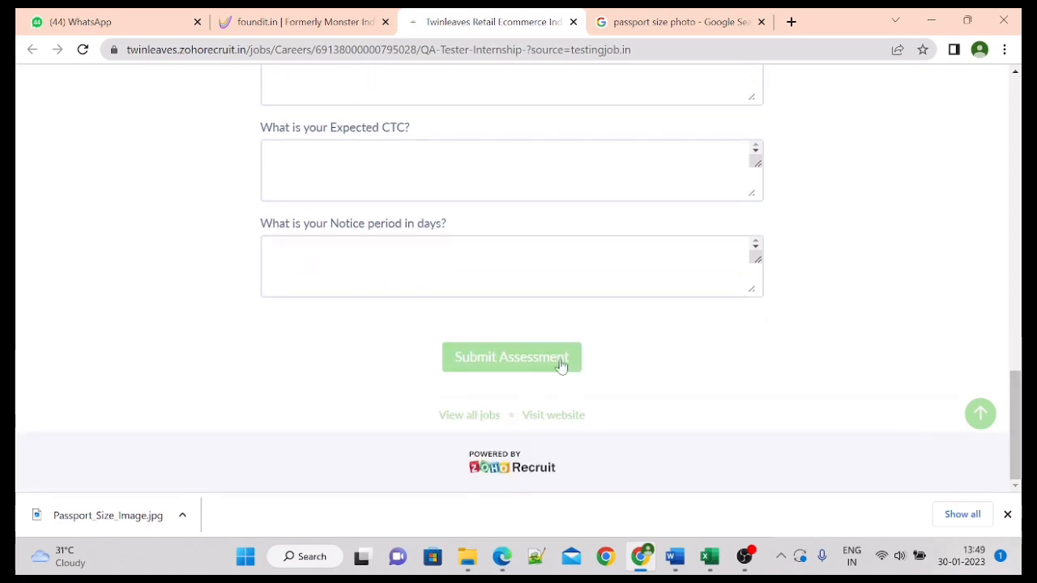
pyautogui.click(560, 365)
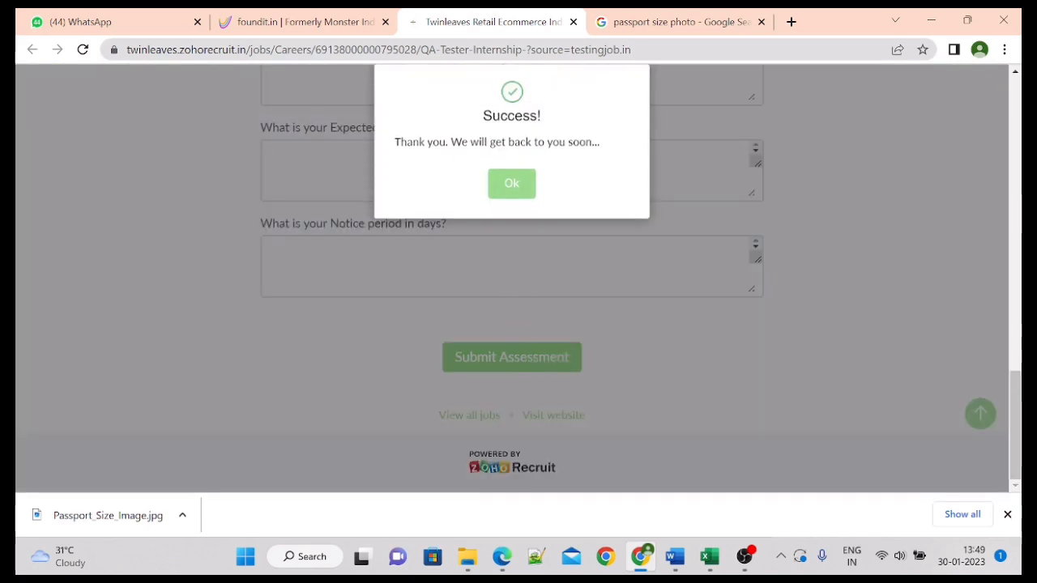
# Step: Dismiss the Success message and choose Refer a friend on the job details page
pyautogui.click(513, 185)
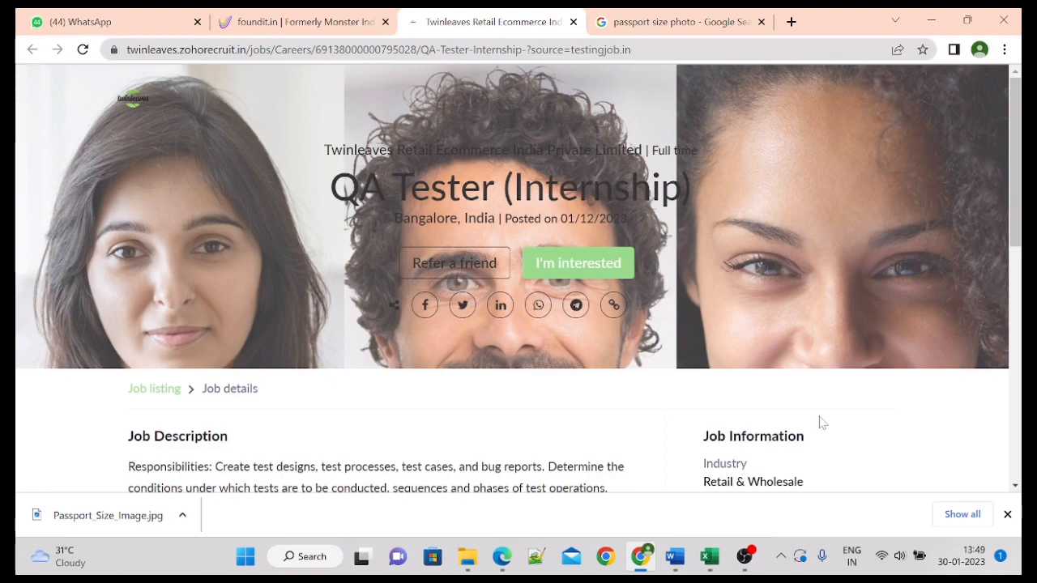
pyautogui.moveTo(1015, 162)
pyautogui.mouseDown()
pyautogui.moveTo(1015, 190)
pyautogui.moveTo(1016, 162)
pyautogui.mouseUp()
pyautogui.click(477, 259)
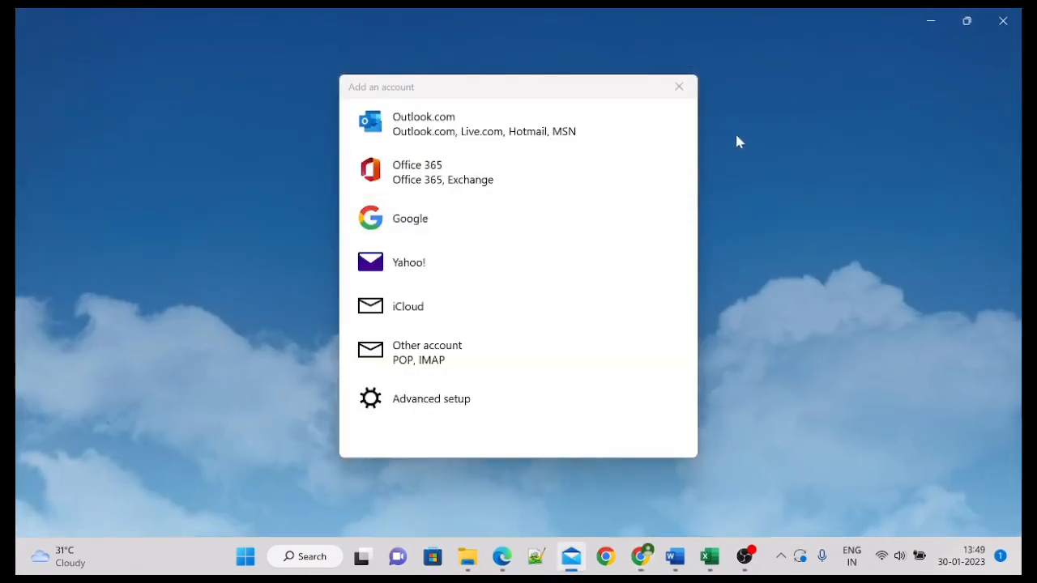